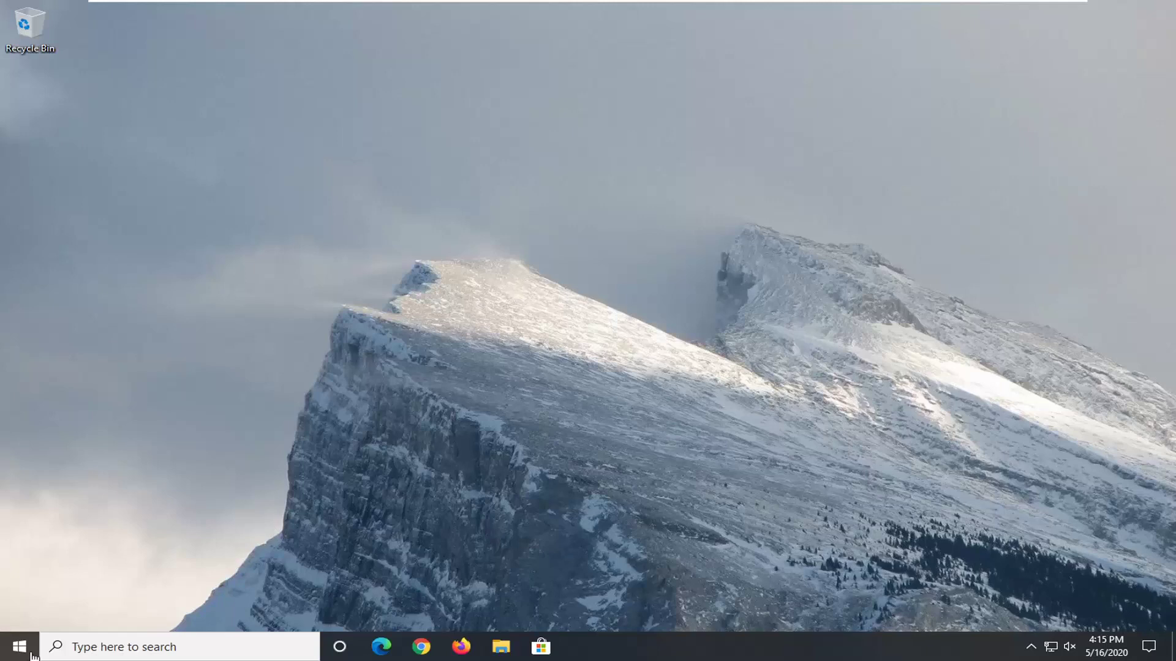
- Search Windows for "group policy", open the Local Group Policy Editor, and enlarge its window and console tree
left_click(19, 647)
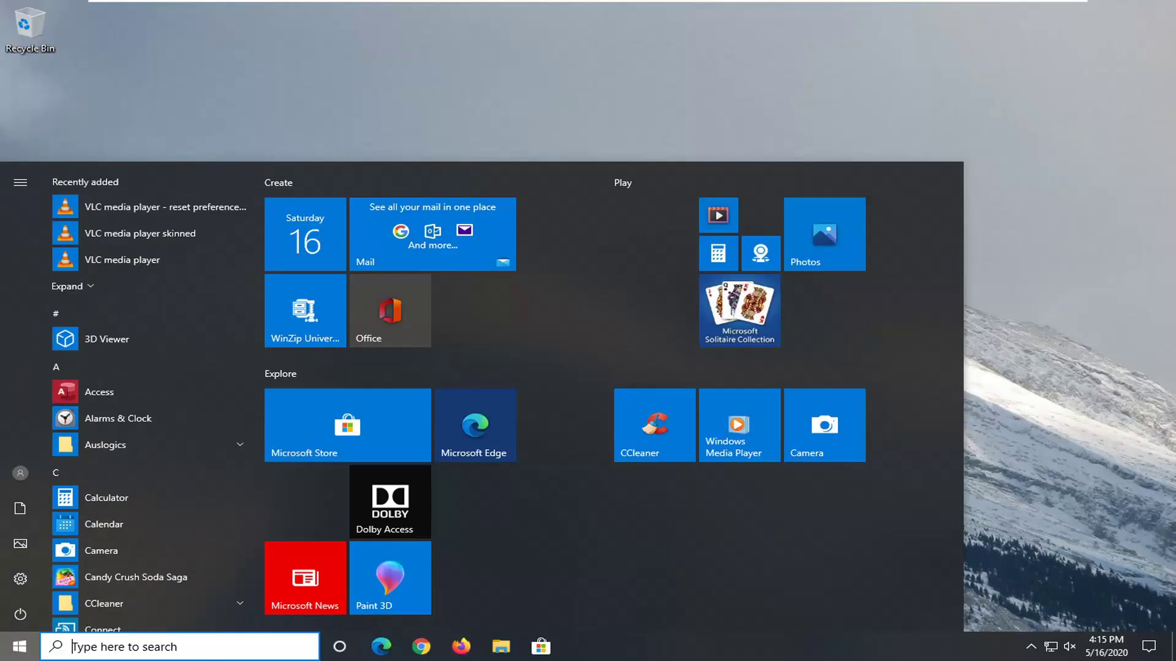
type("group po")
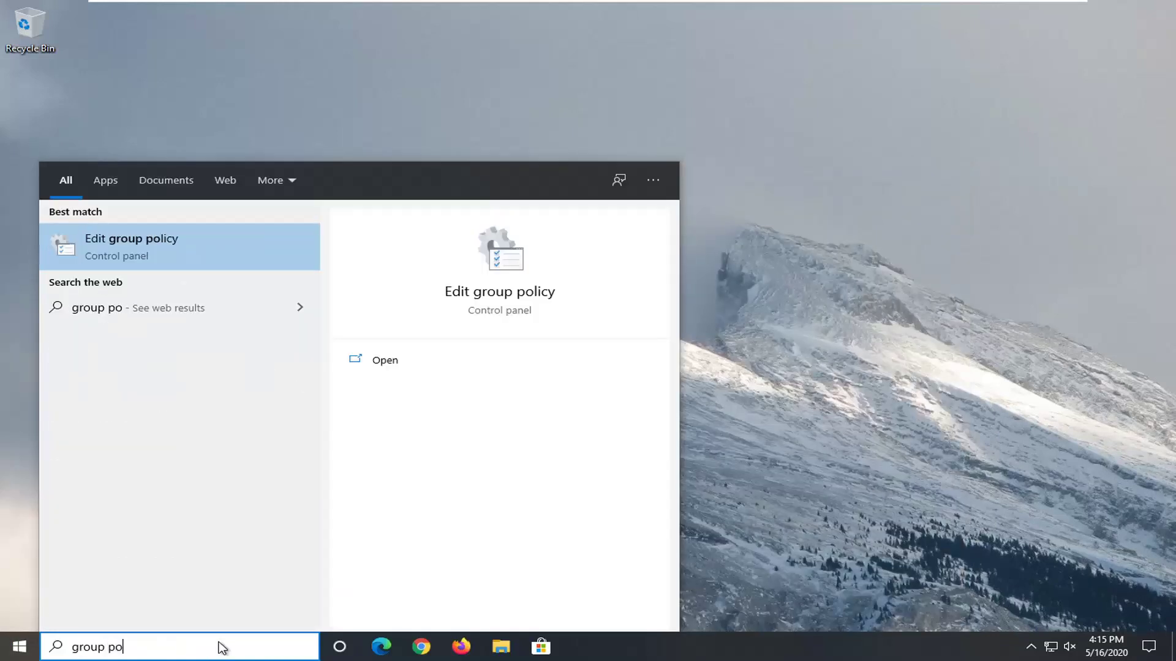
type("licy")
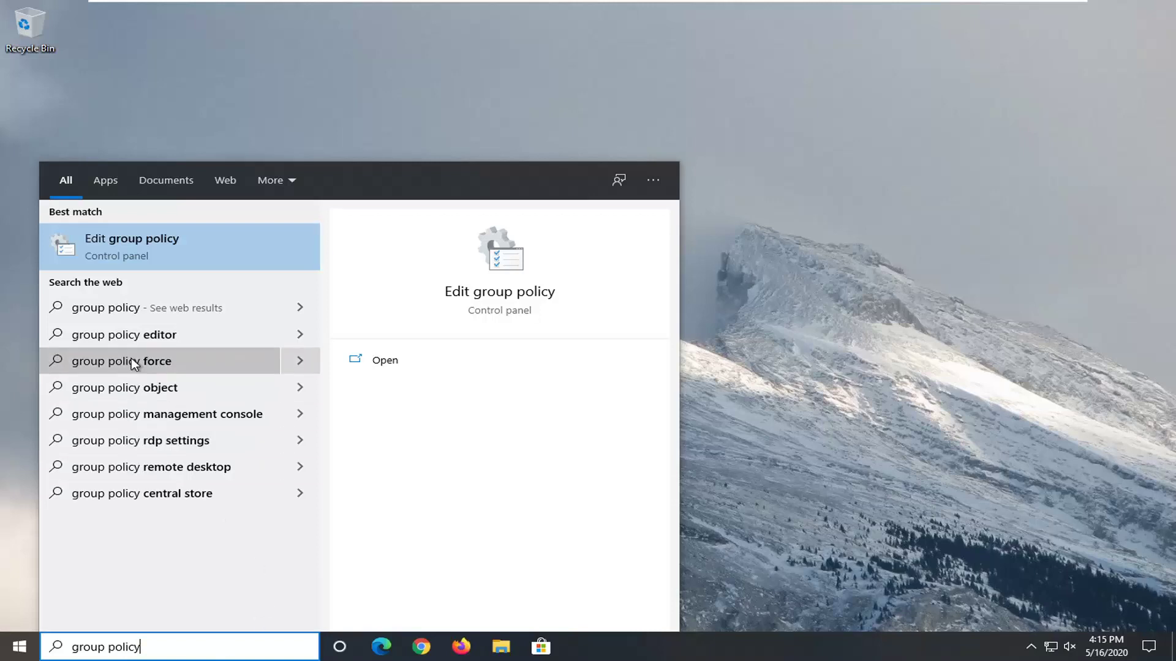
left_click(145, 251)
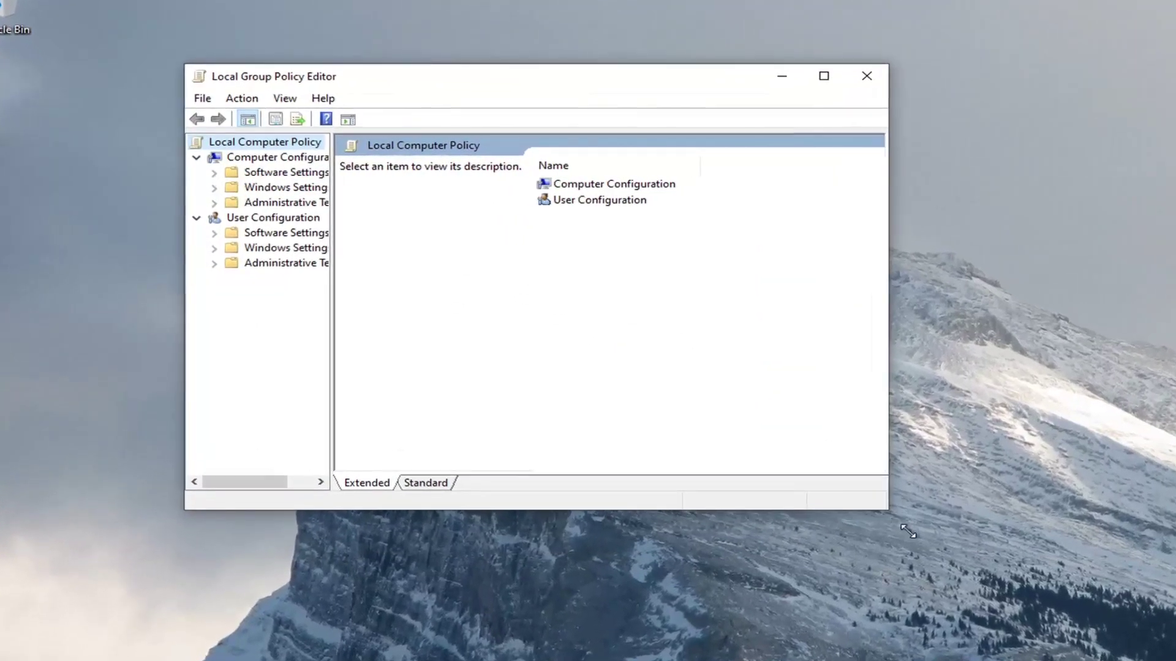
left_click_drag(908, 532, 1016, 588)
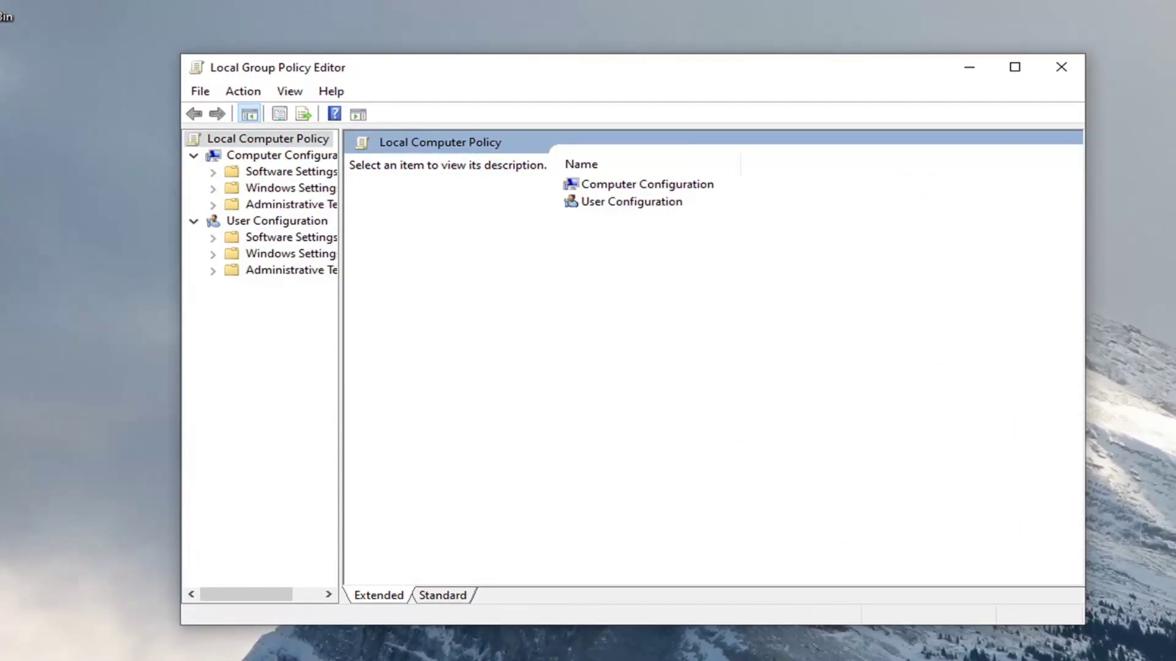
left_click_drag(341, 350, 475, 351)
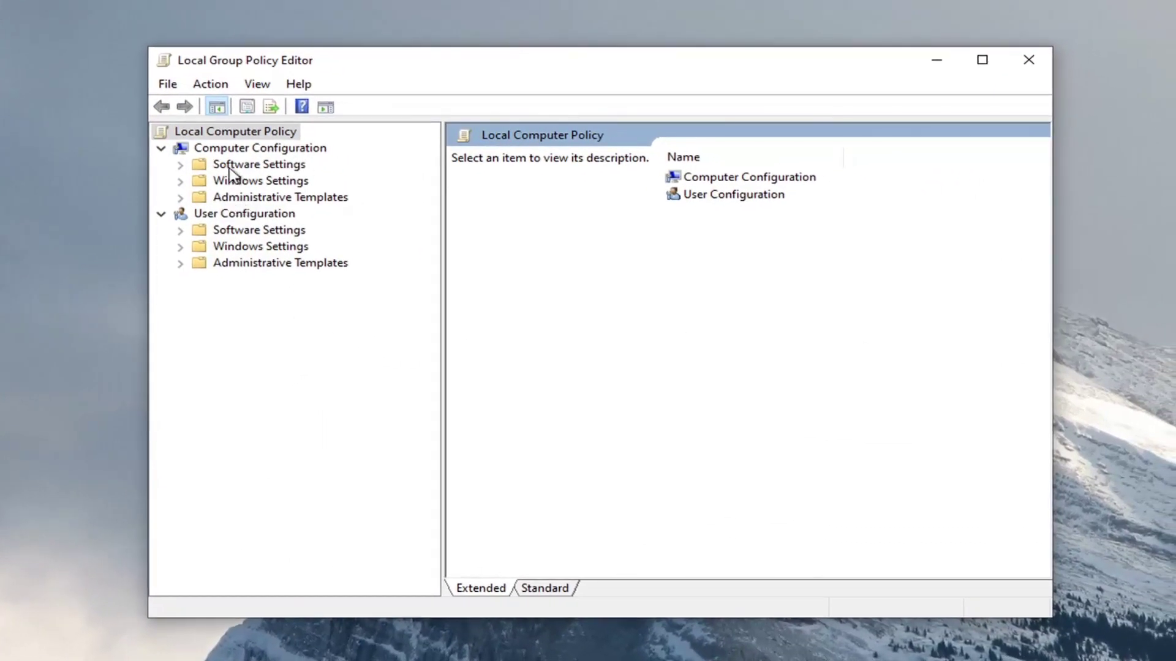
- Go to Computer Configuration > Administrative Templates > System > Credentials Delegation in the policy tree
left_click(230, 149)
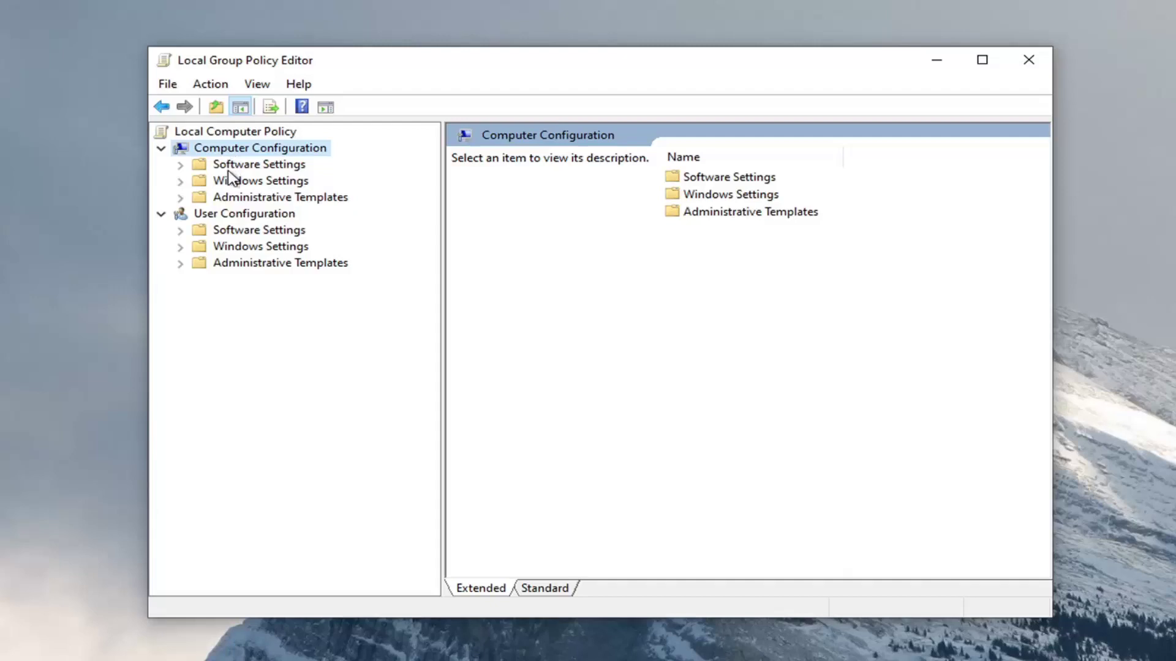
left_click(228, 197)
double_click(238, 199)
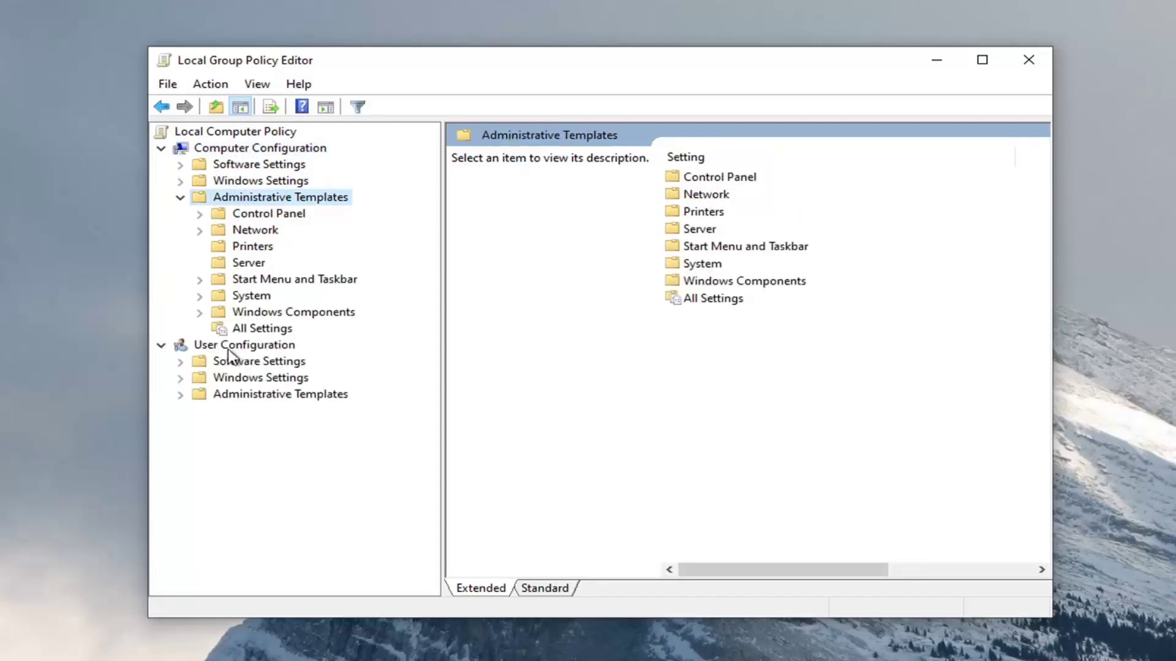
left_click(162, 346)
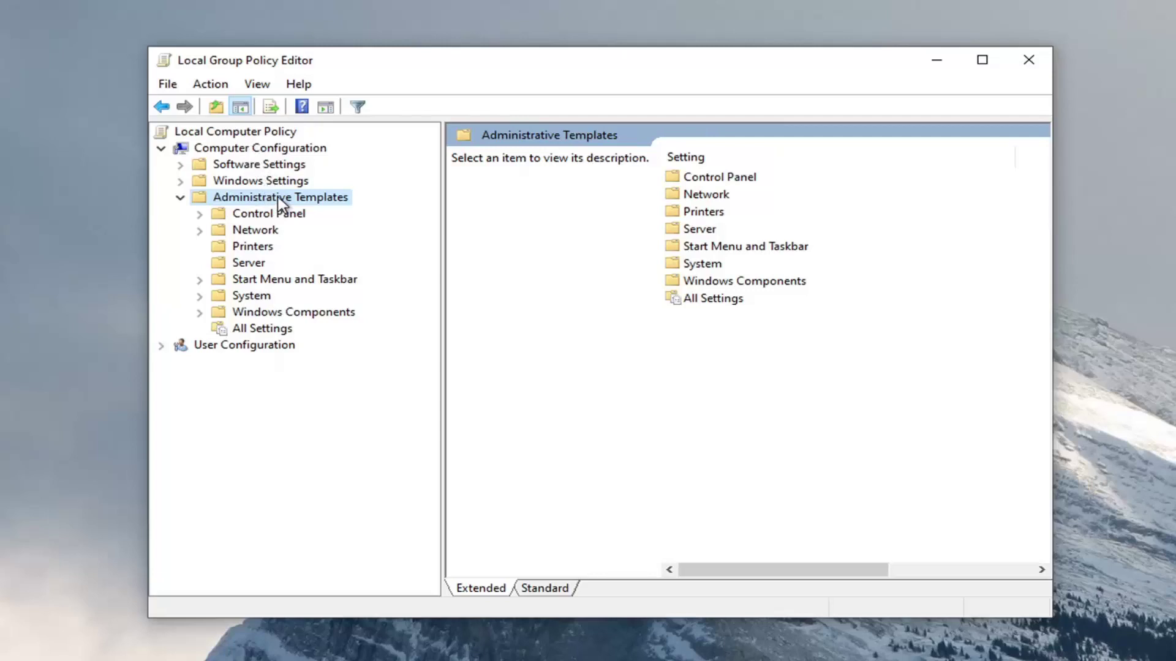
double_click(251, 296)
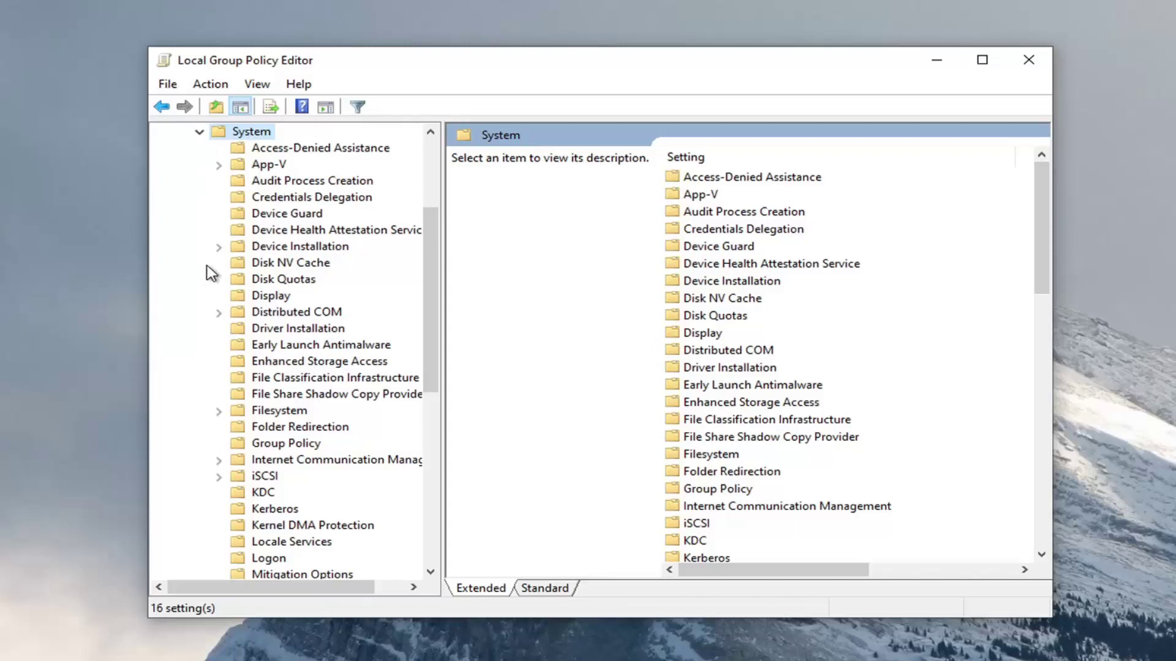
left_click(276, 200)
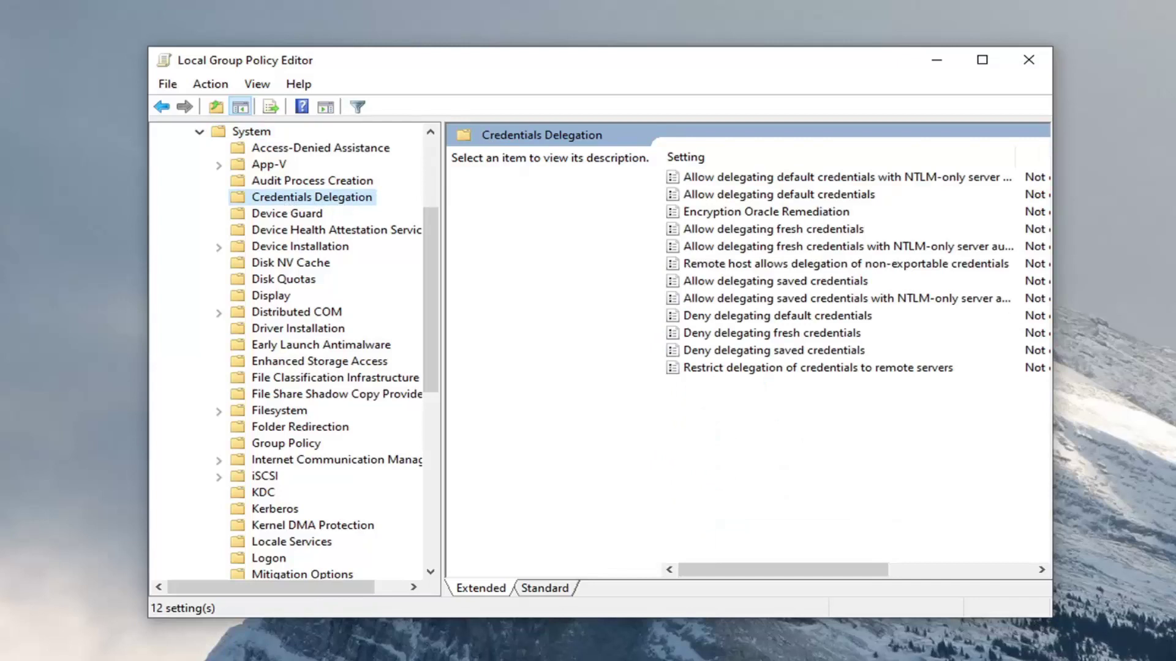
- Enable the Encryption Oracle Remediation policy with its Protection Level set to Vulnerable, and save the setting
left_click(711, 211)
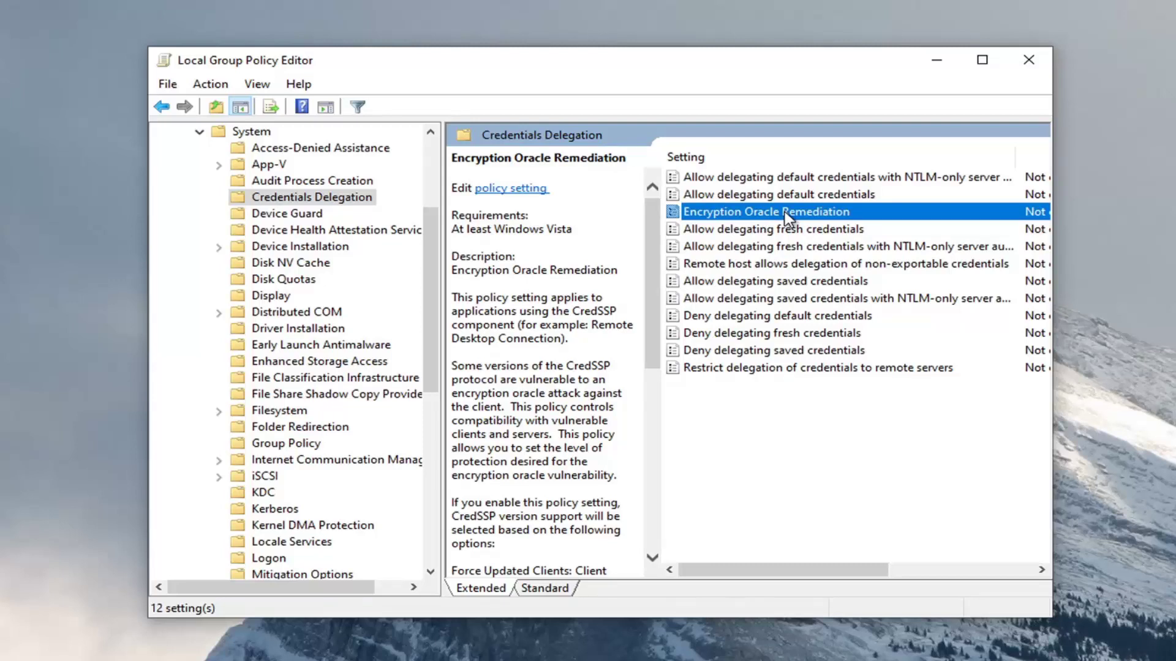
left_click(511, 190)
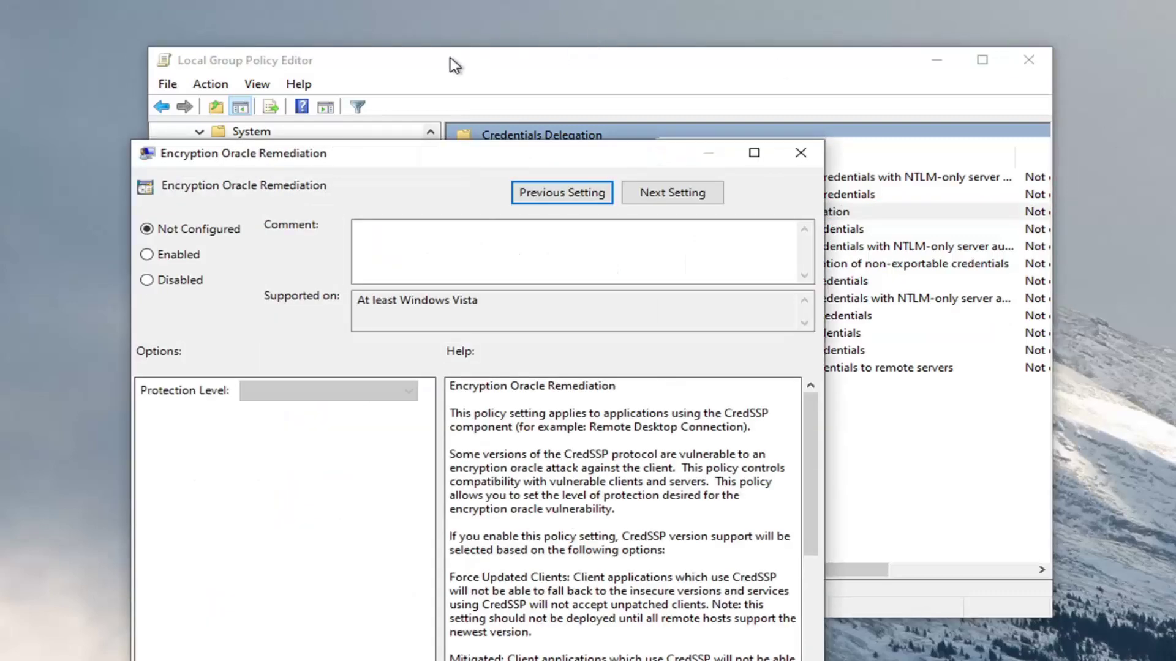
left_click_drag(412, 152, 542, 51)
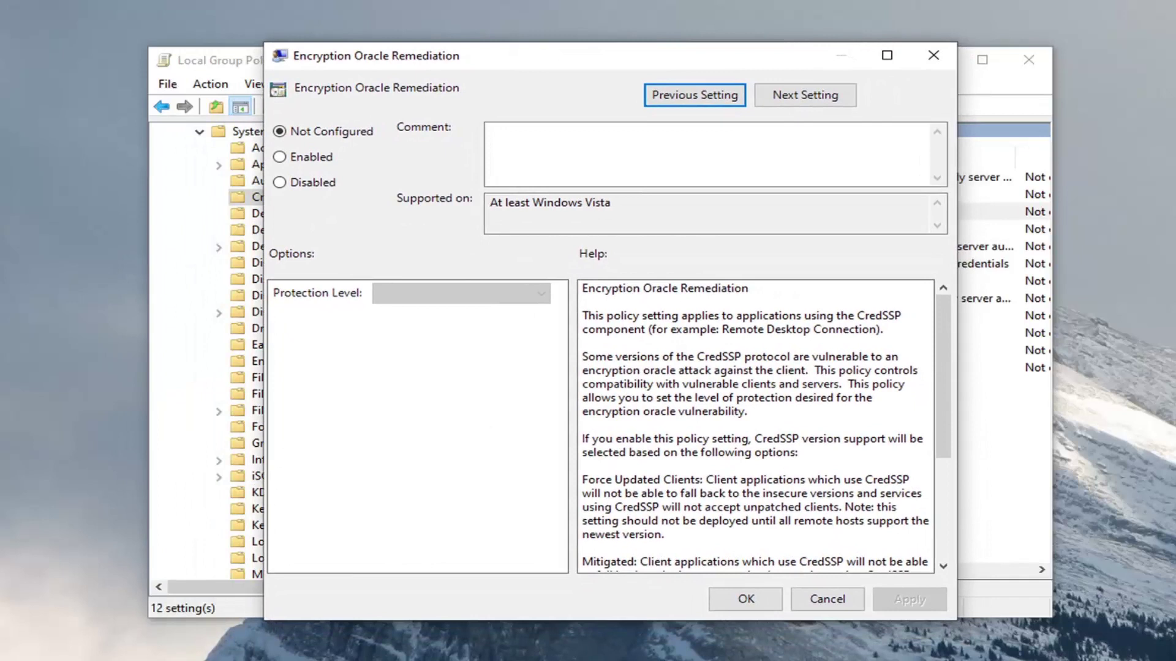
left_click(280, 158)
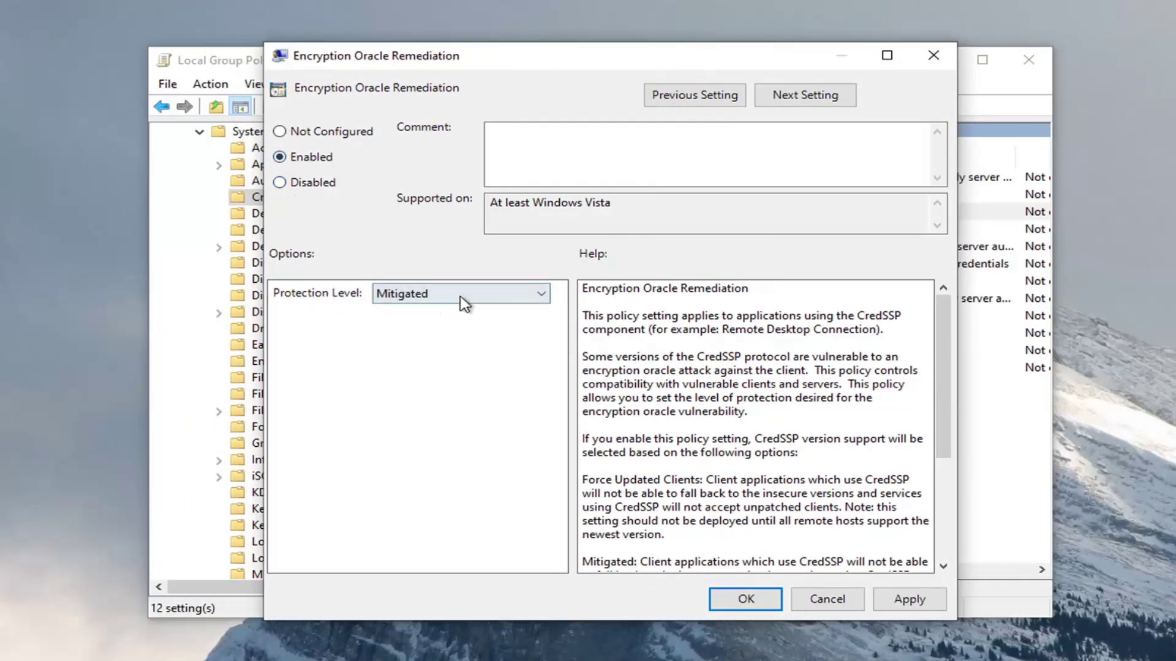
left_click(541, 295)
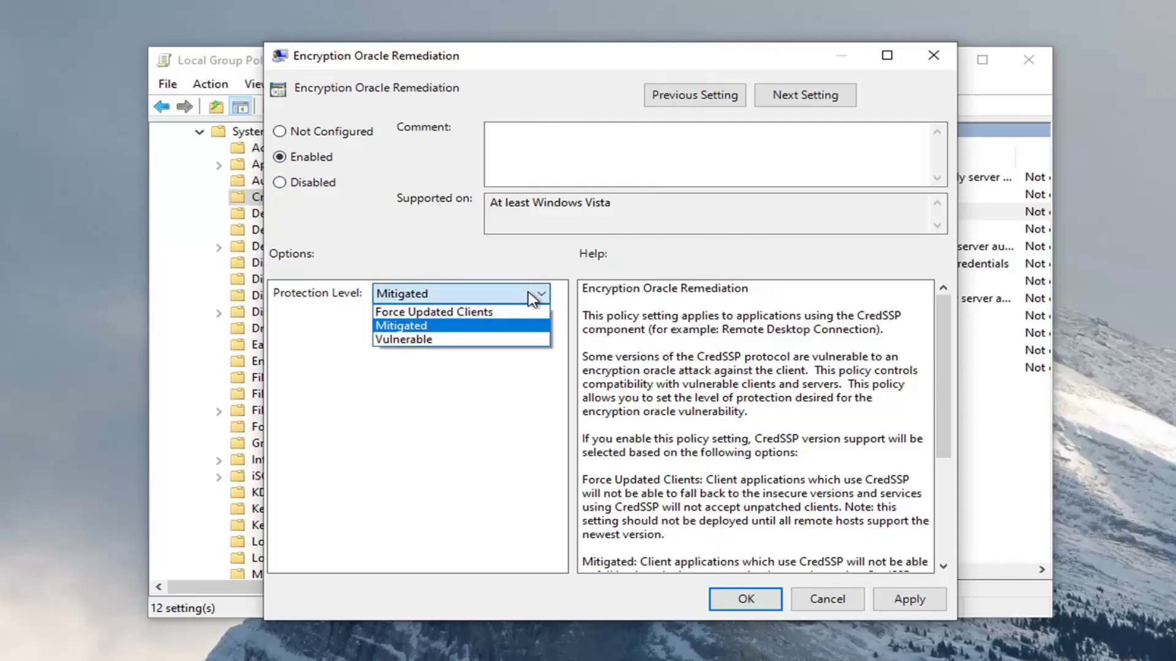
left_click(409, 341)
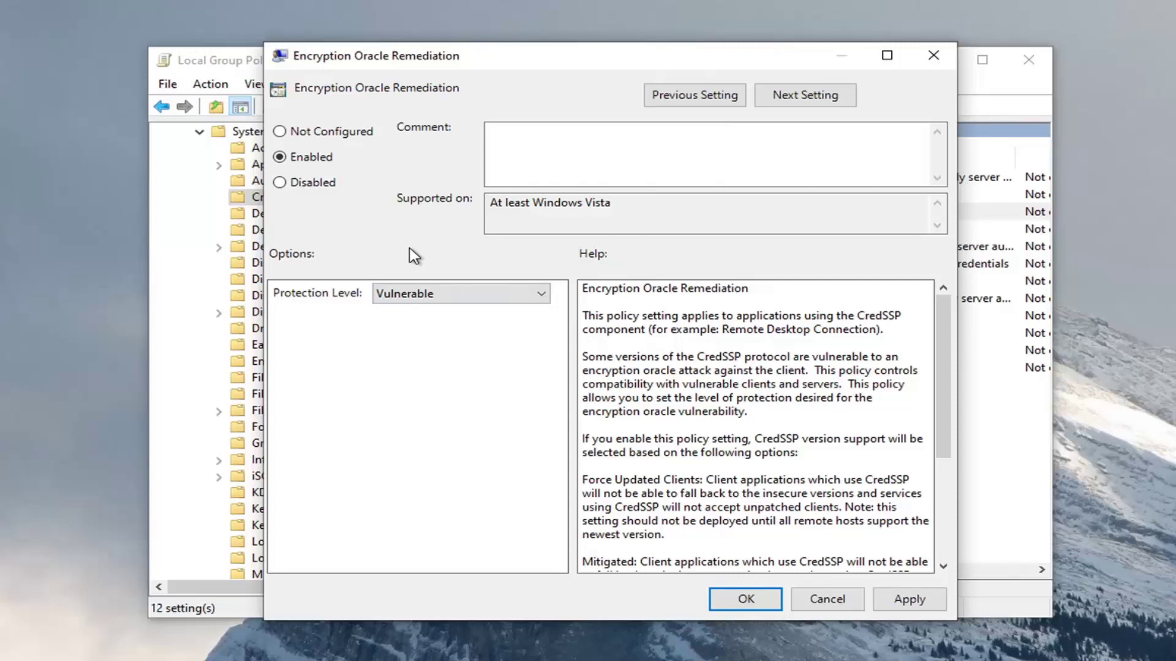
left_click(913, 599)
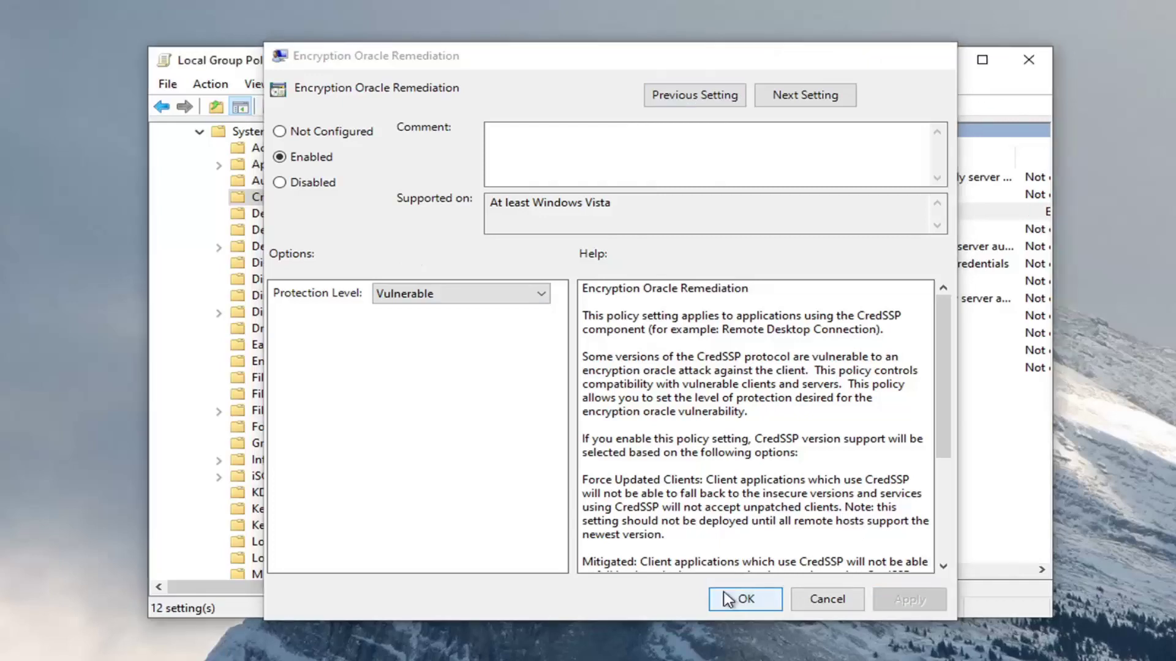
left_click(726, 599)
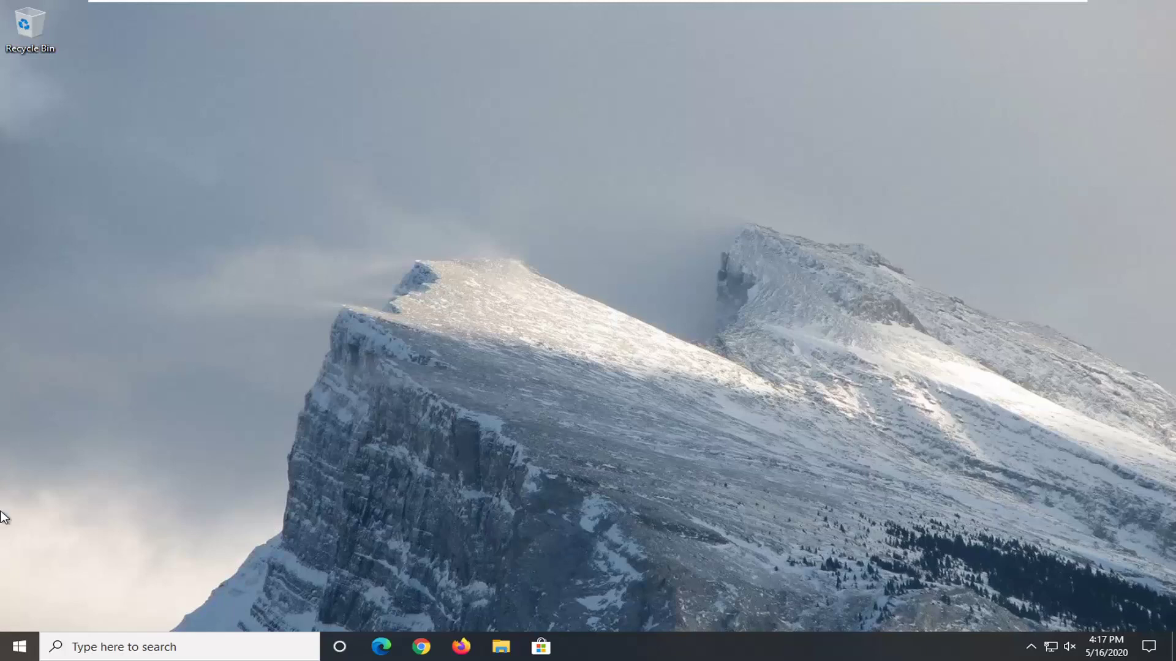
- Search Windows for "regedit" and launch Registry Editor as administrator, allowing it to make changes to the device
left_click(15, 653)
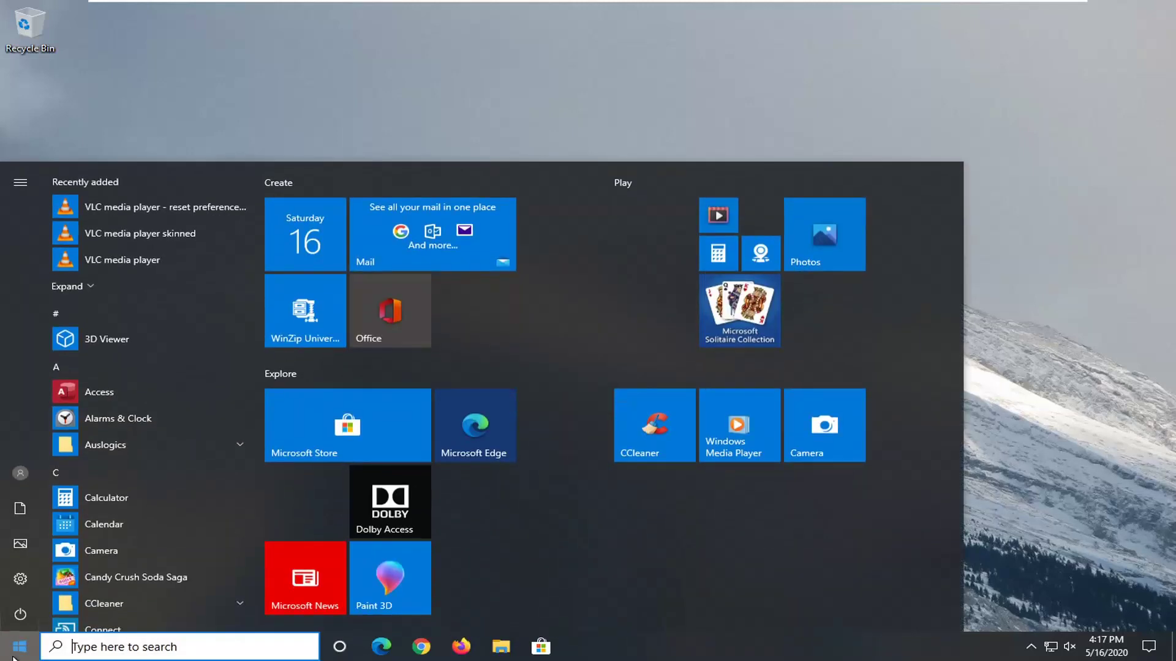
type("regedit")
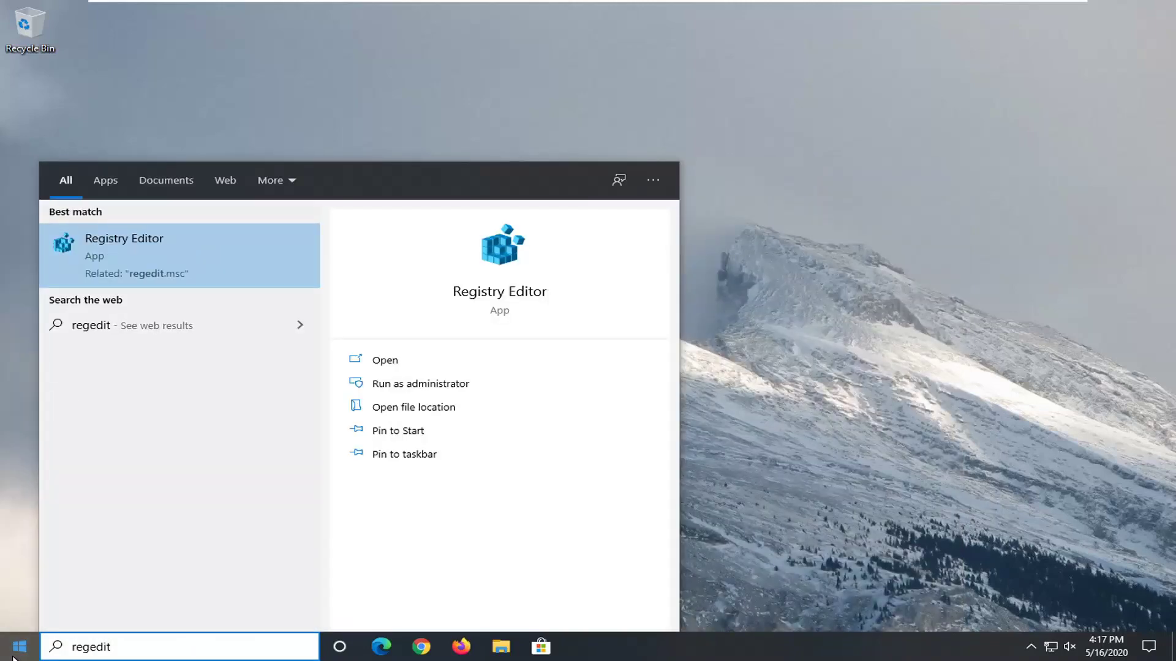
right_click(119, 257)
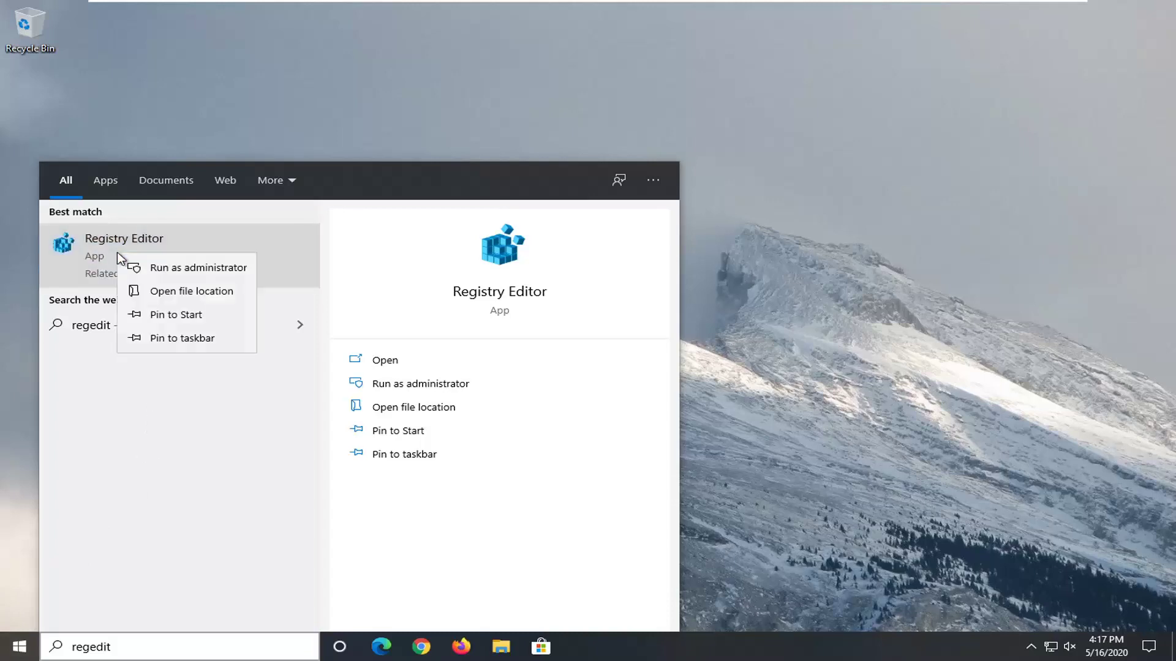
left_click(145, 269)
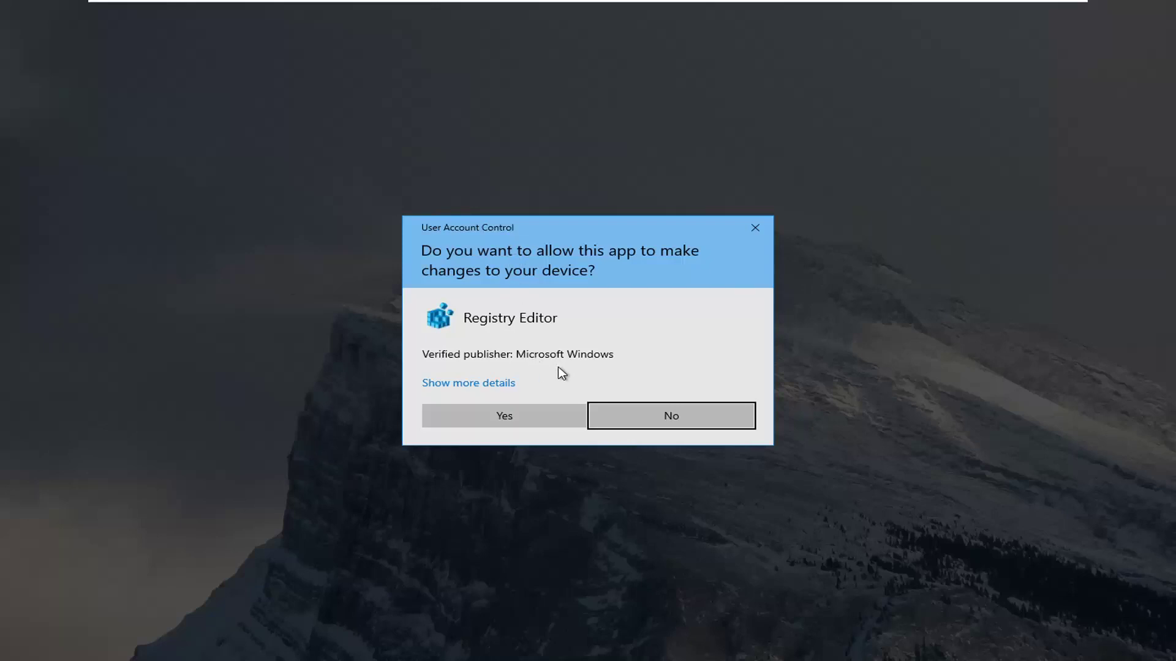
left_click(504, 414)
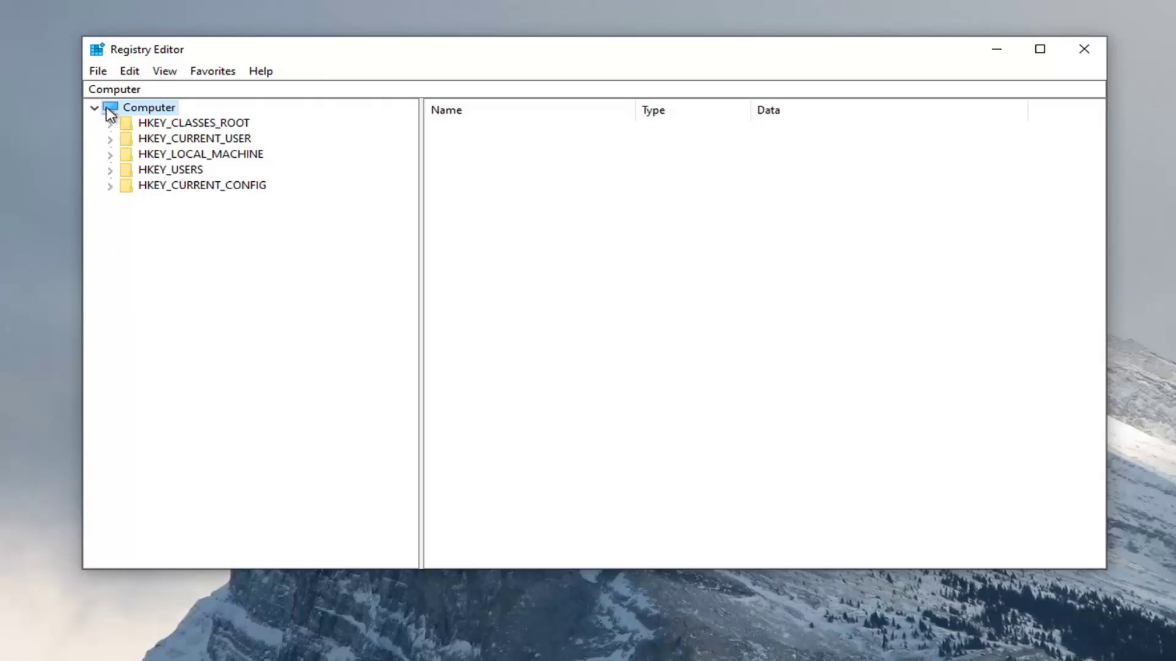
left_click(98, 72)
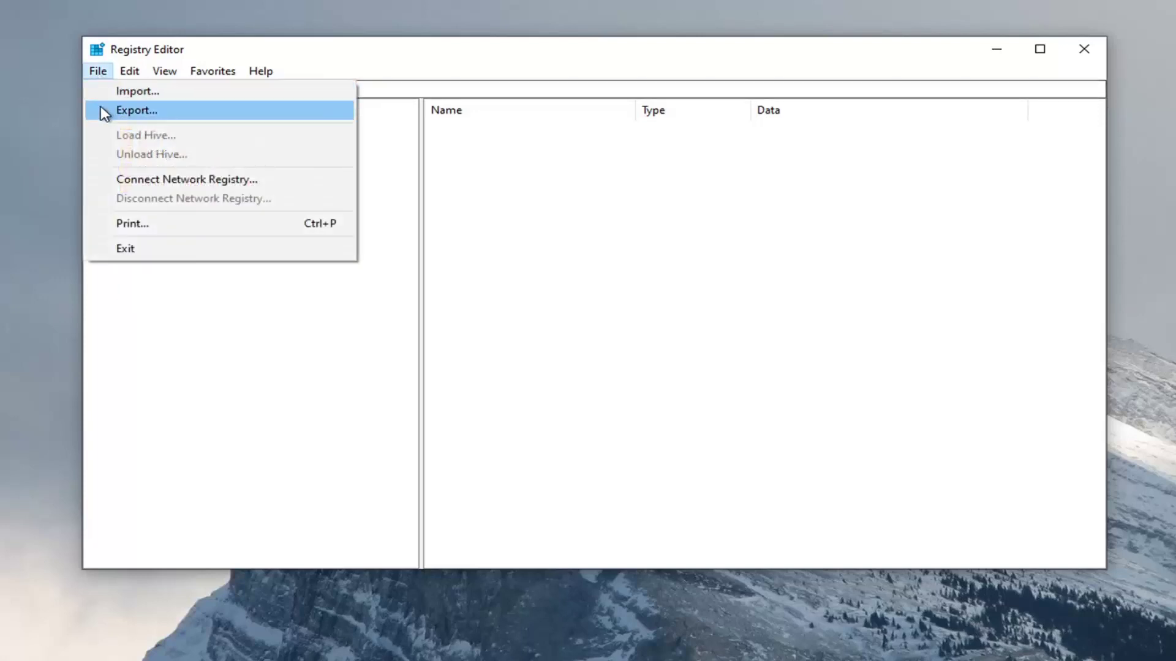
left_click(132, 111)
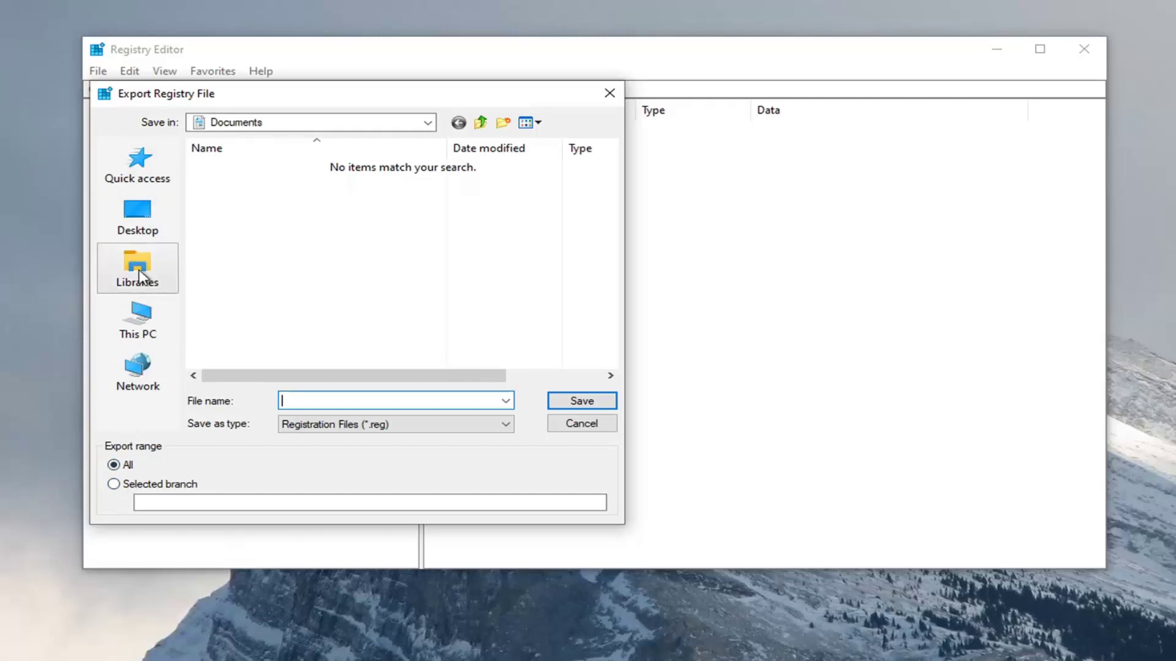
left_click(564, 426)
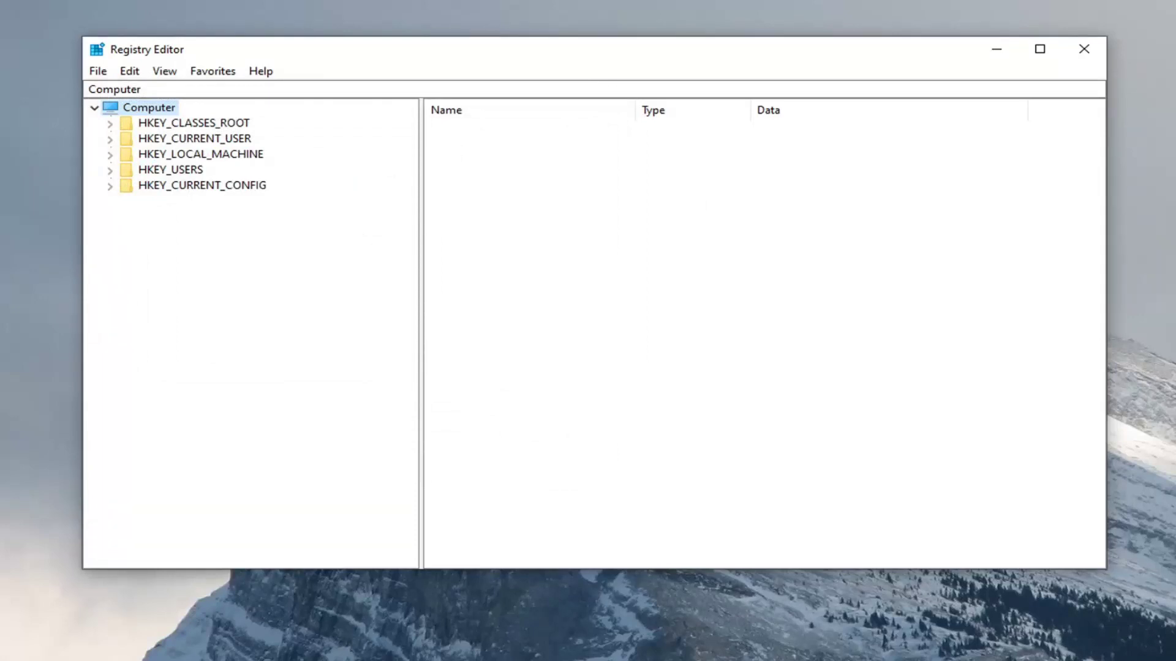
- Go to HKEY_LOCAL_MACHINE\SOFTWARE\Microsoft\Windows\CurrentVersion in the registry tree
left_click(208, 154)
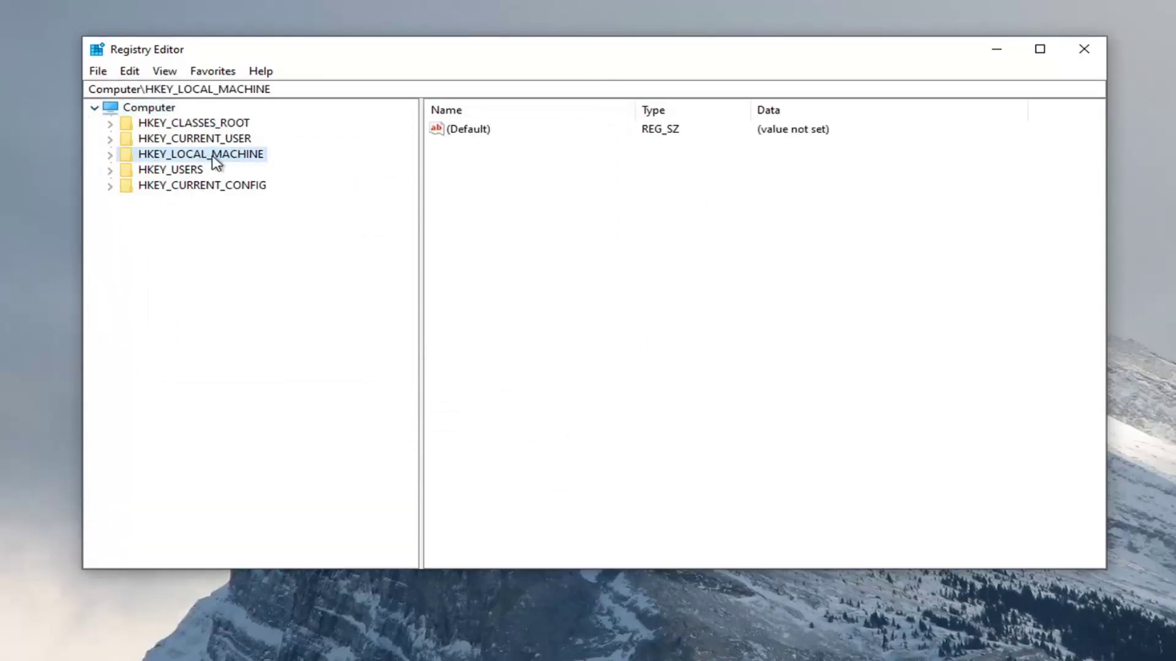
double_click(212, 155)
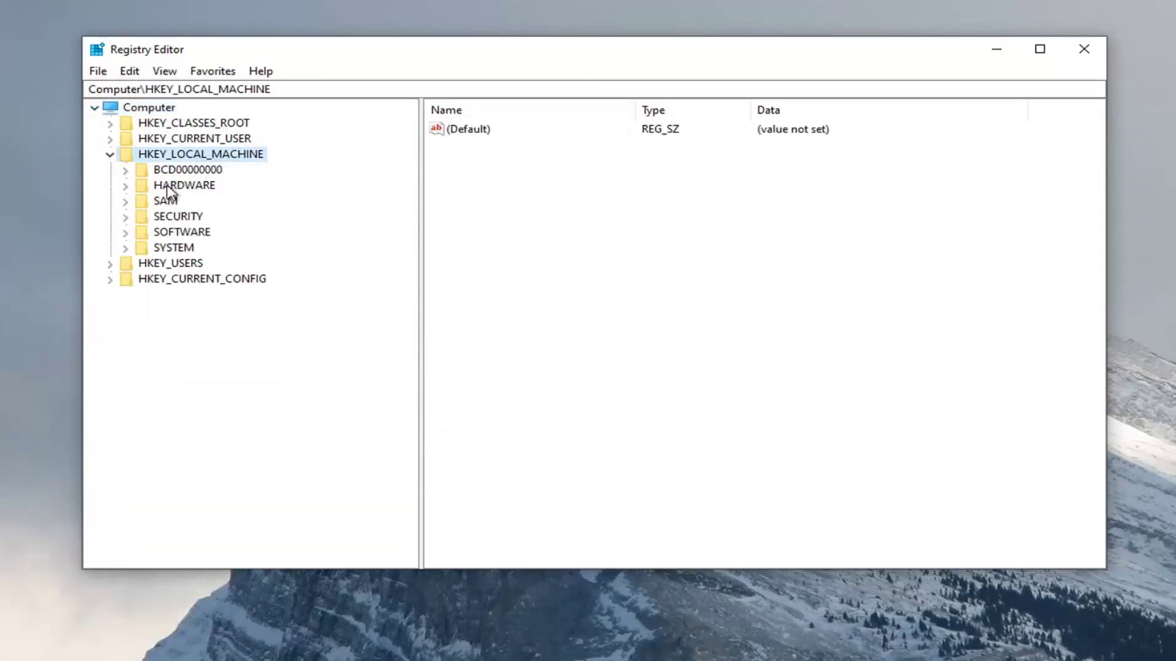
double_click(174, 231)
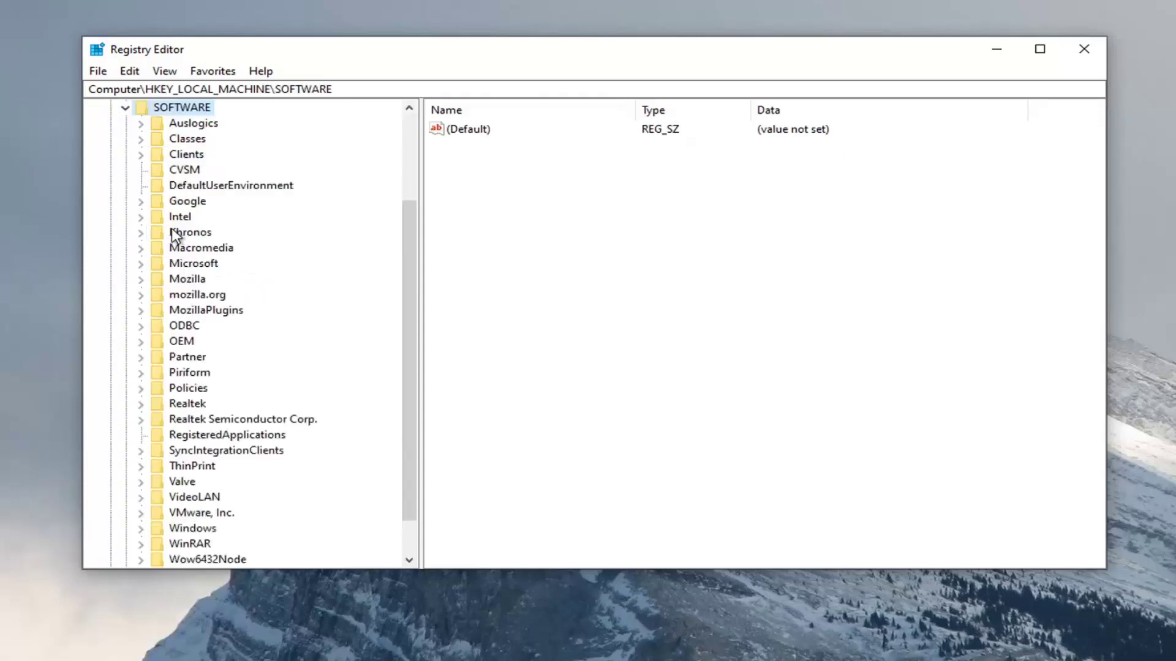
double_click(191, 265)
scroll(263, 276, "down", 7)
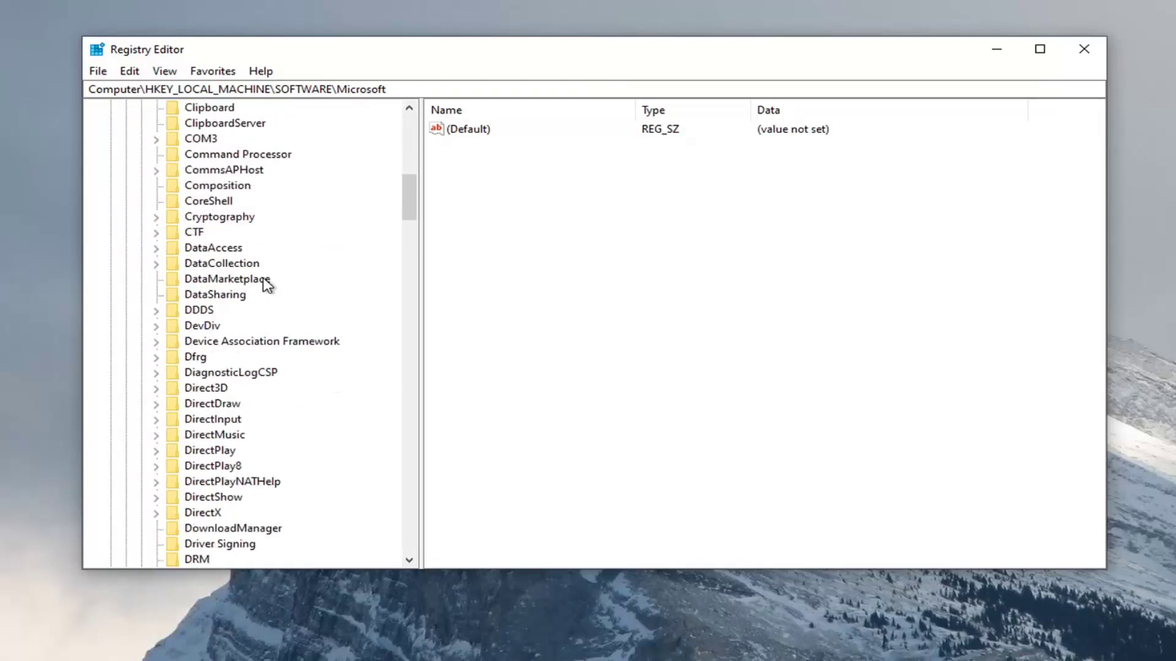
scroll(267, 287, "down", 20)
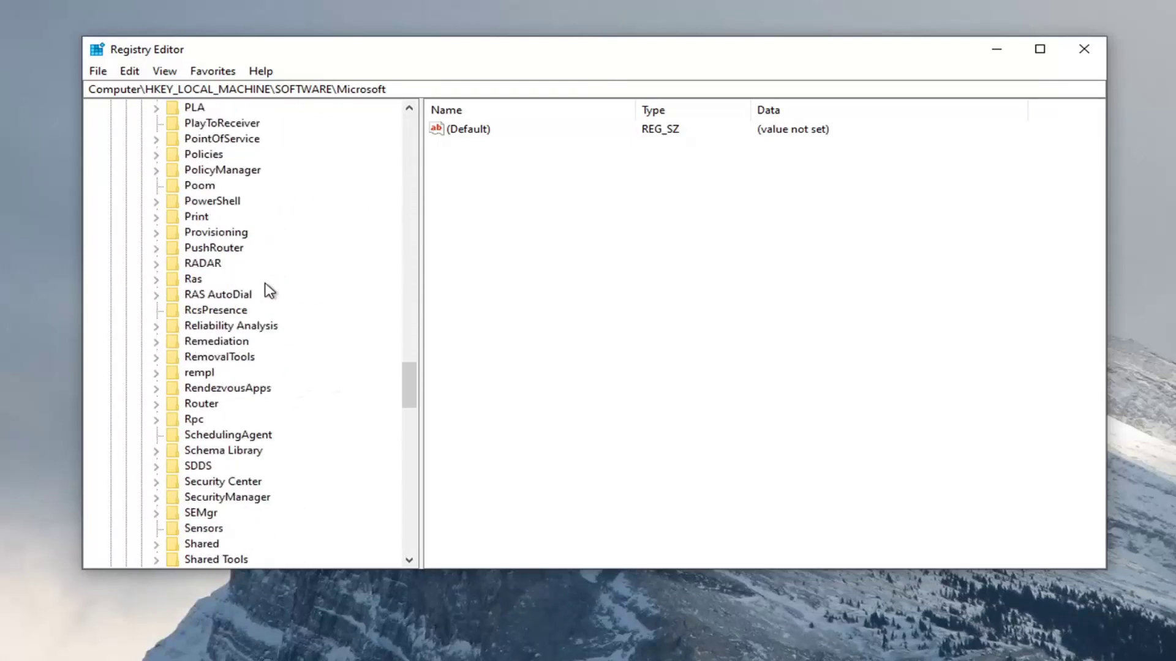
scroll(269, 291, "down", 18)
left_click(207, 436)
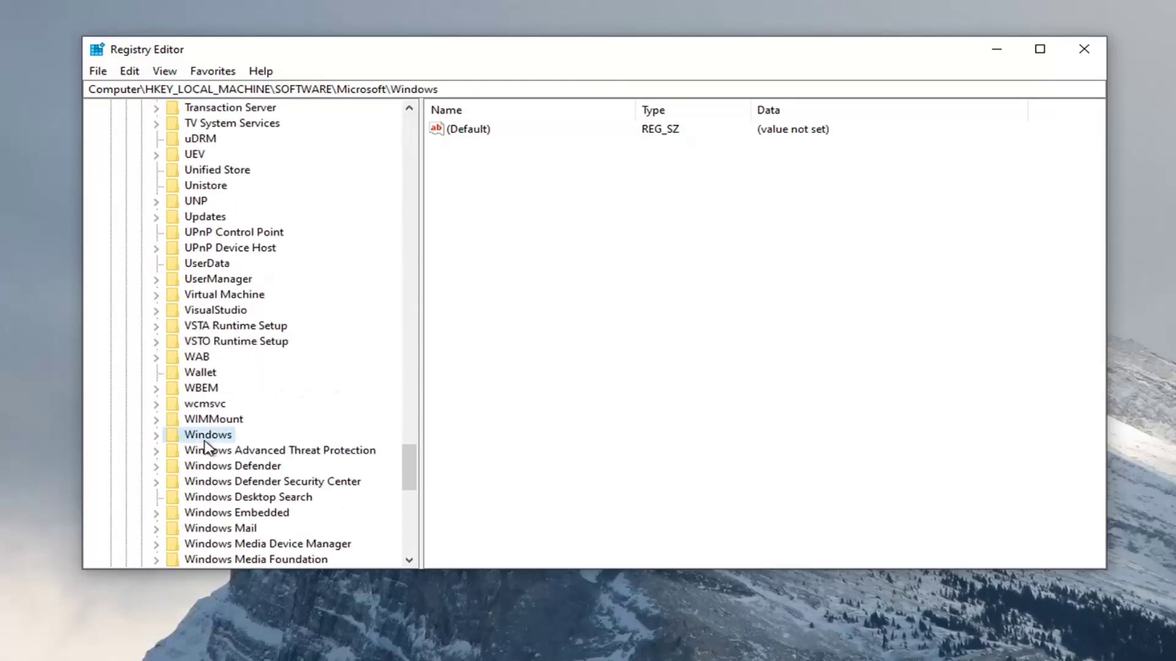
double_click(208, 436)
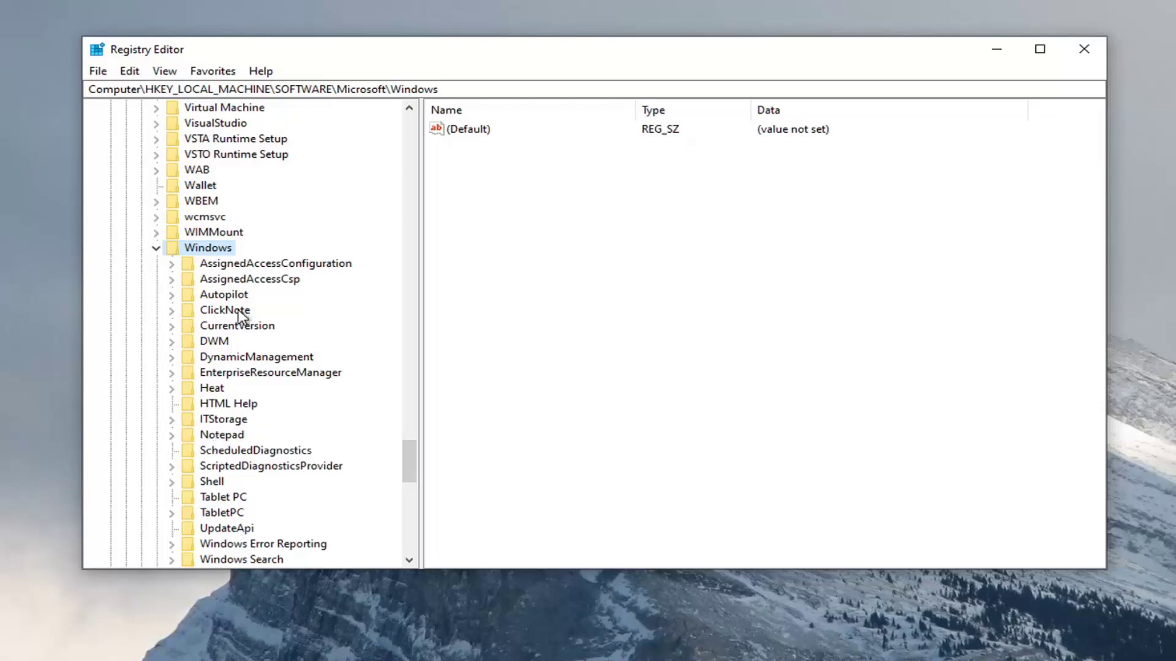
double_click(237, 326)
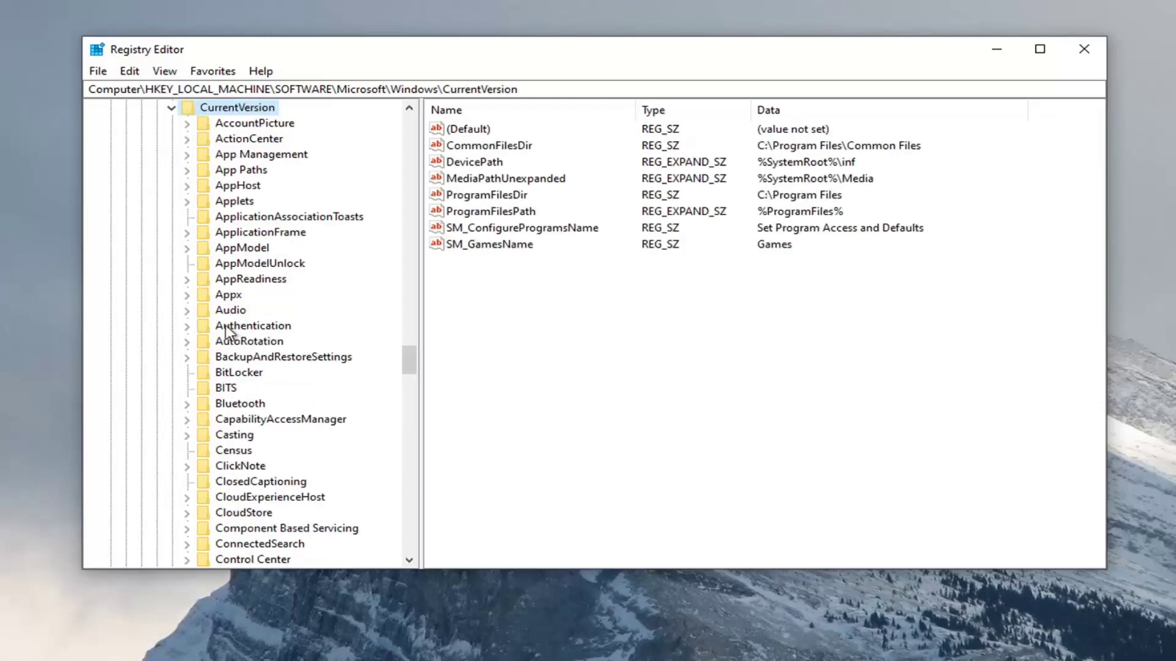
- Expand the Policies key under CurrentVersion and select its System subkey
scroll(248, 318, "down", 17)
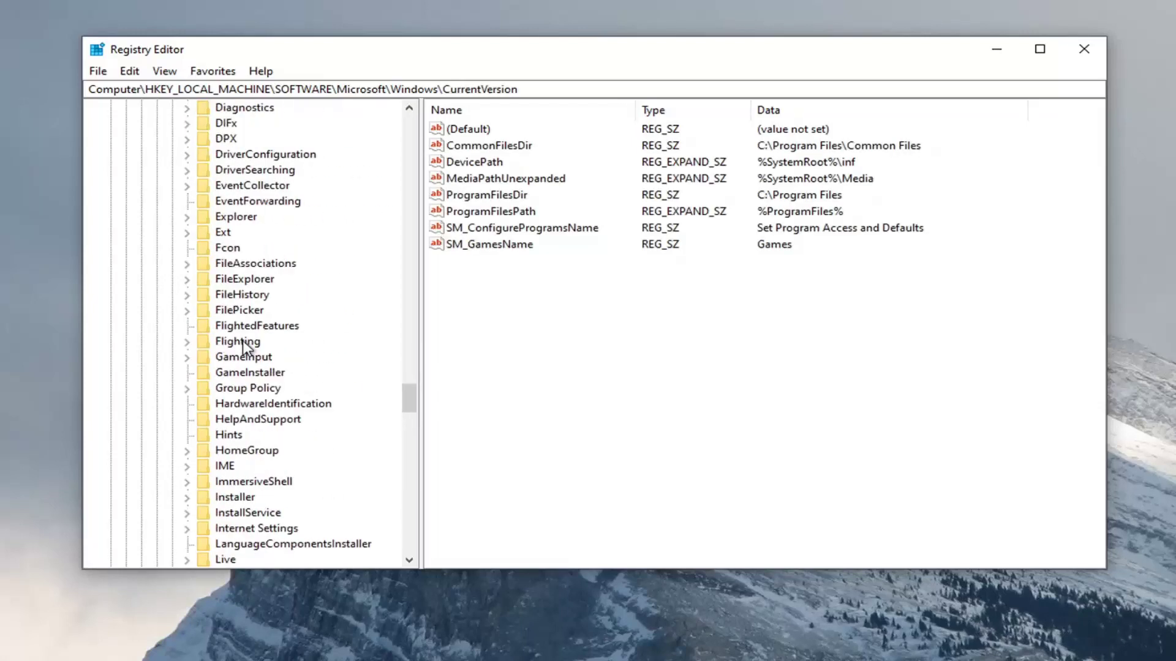
scroll(241, 346, "down", 4)
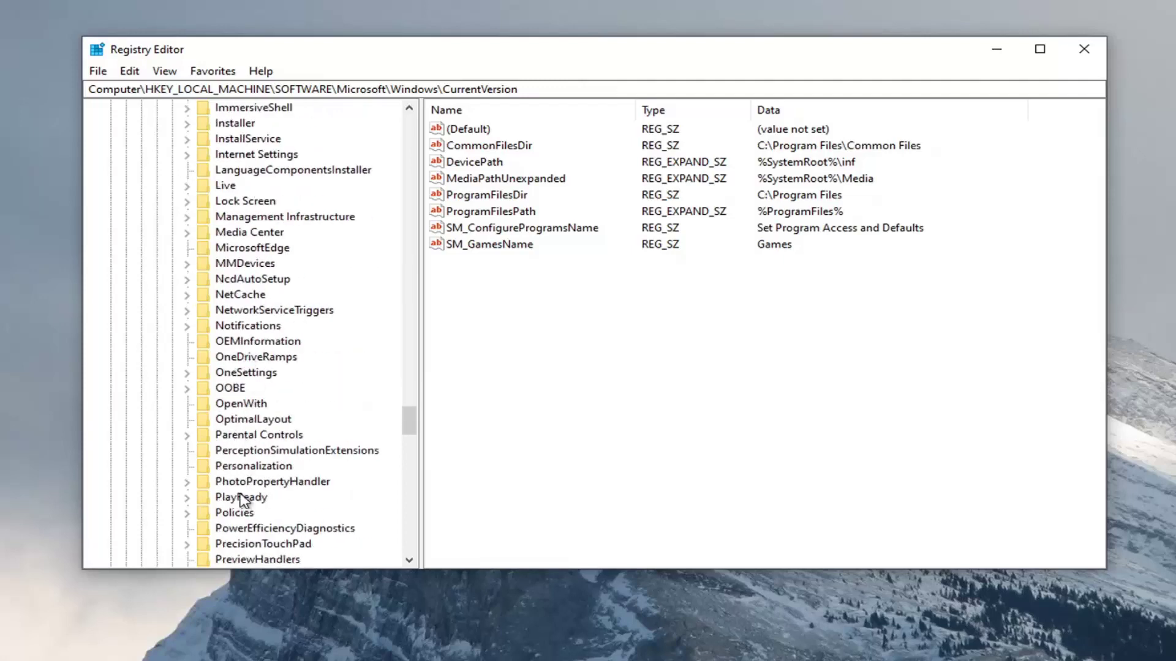
left_click(236, 516)
double_click(235, 518)
left_click(236, 514)
left_click(237, 467)
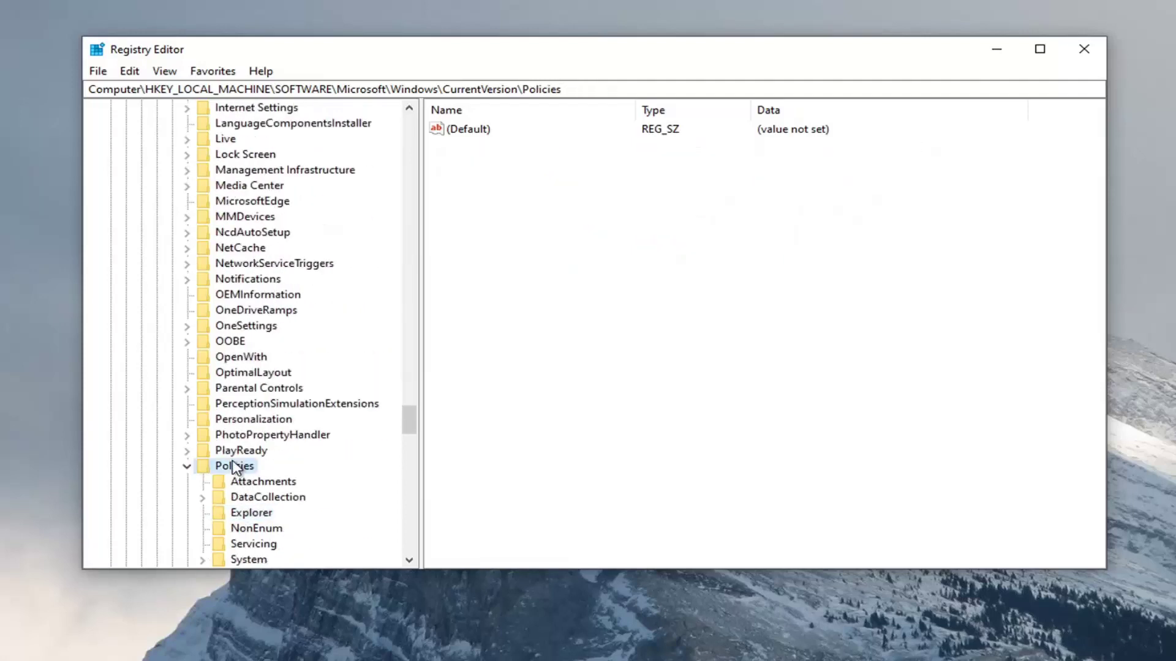
scroll(238, 468, "down", 2)
left_click(242, 467)
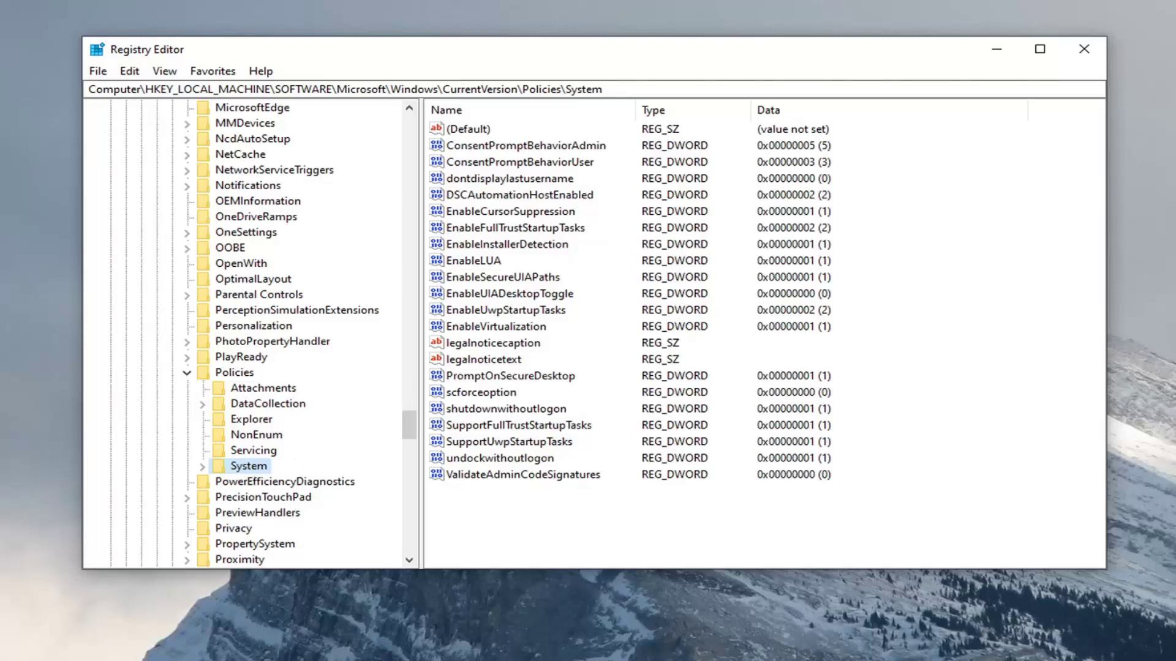
- Create a new subkey under the Policies\System key
right_click(237, 464)
mouse_move(279, 496)
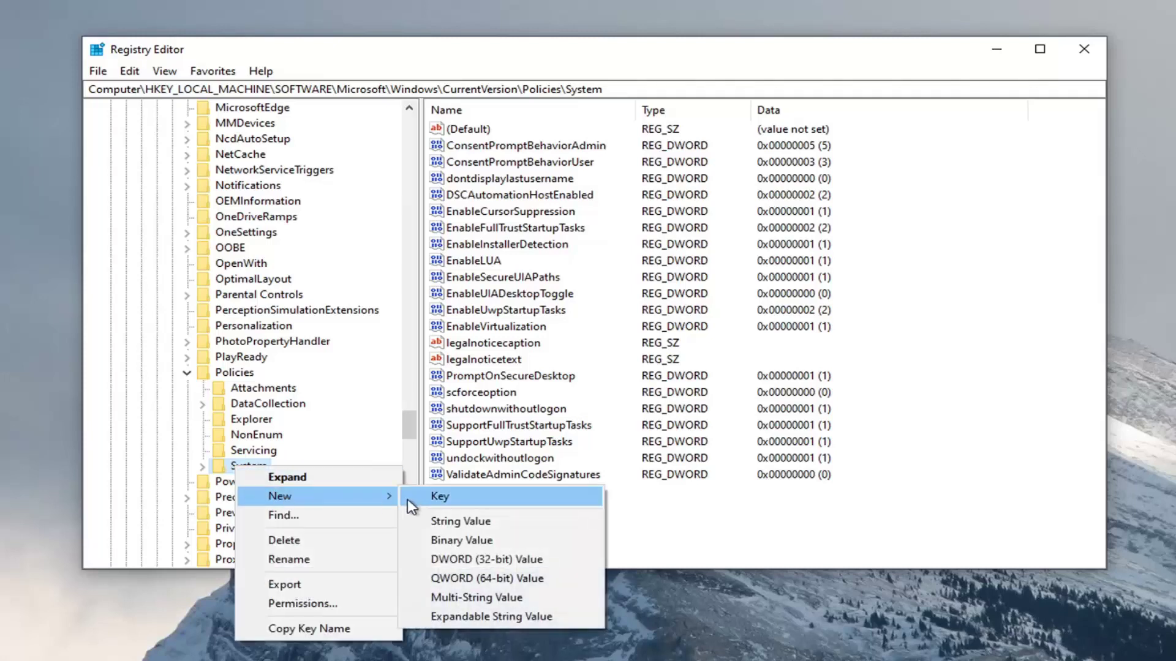
left_click(441, 499)
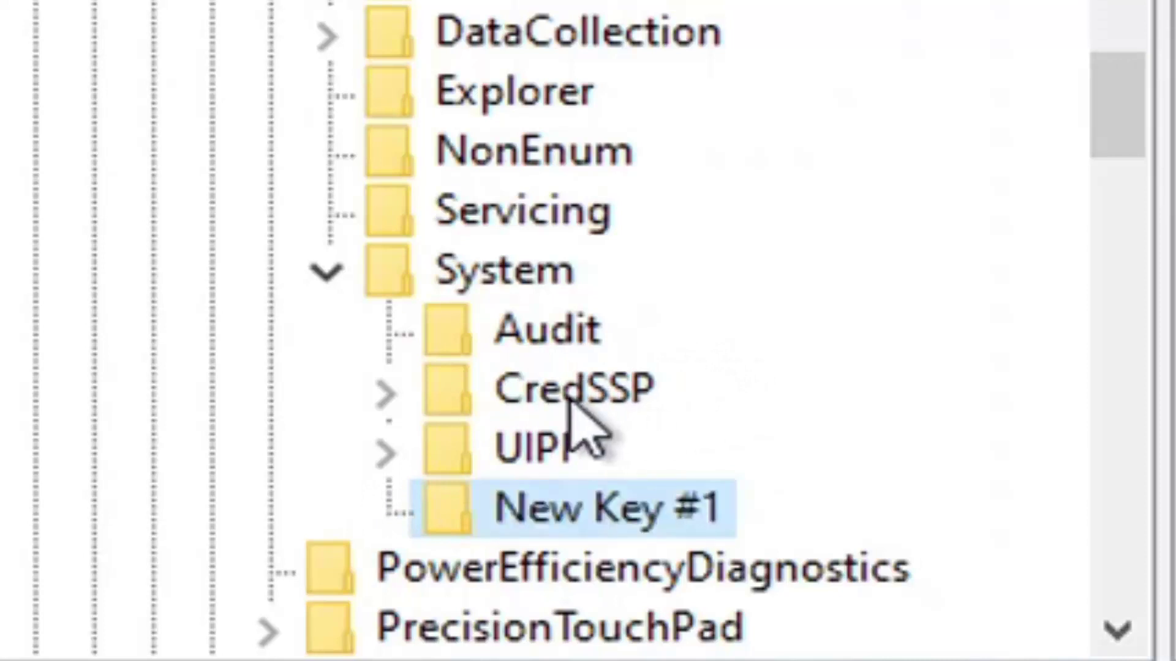
- Expand the CredSSP key under System and open its Parameters subkey
right_click(589, 397)
left_click(539, 394)
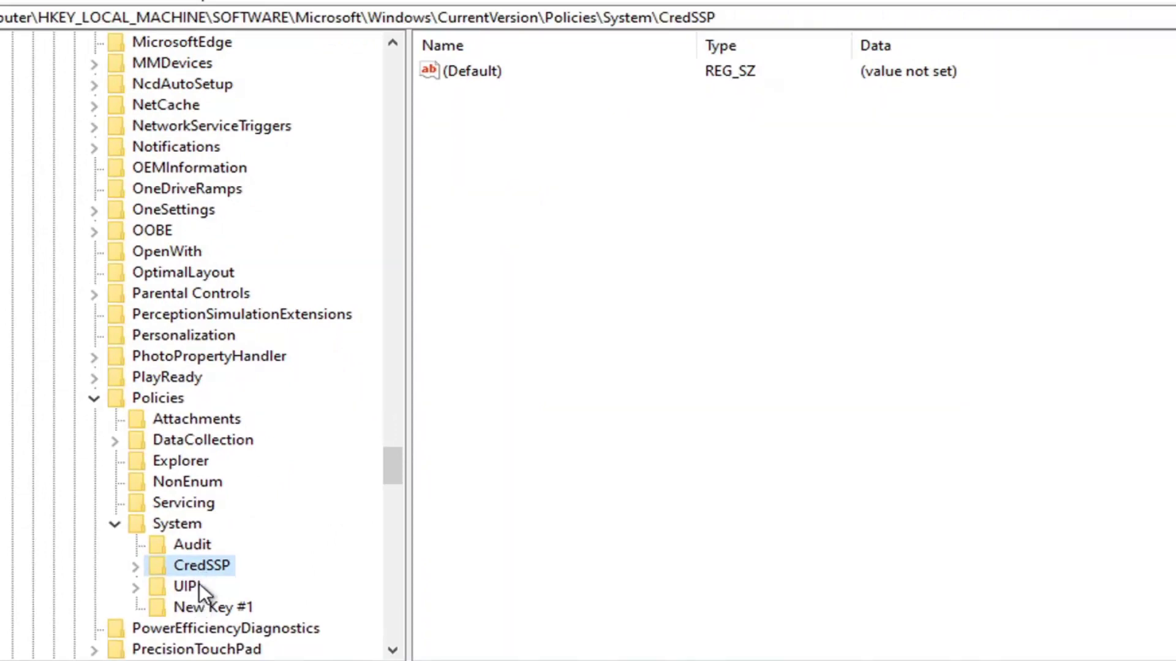
right_click(204, 564)
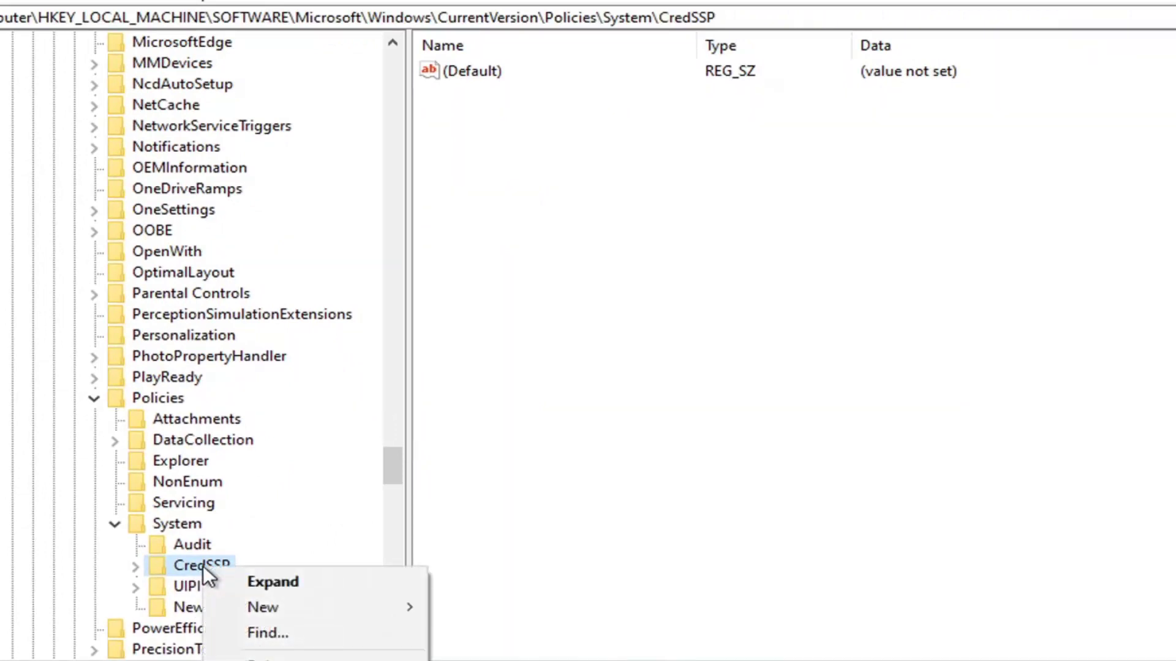
mouse_move(270, 605)
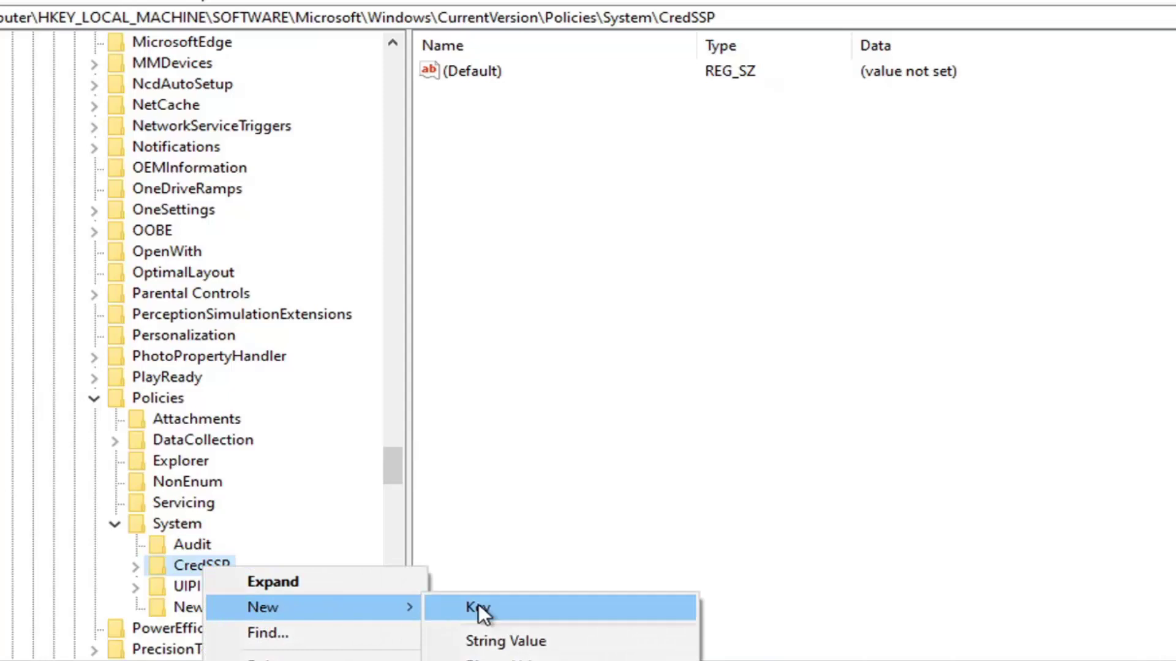
left_click(134, 565)
left_click(229, 586)
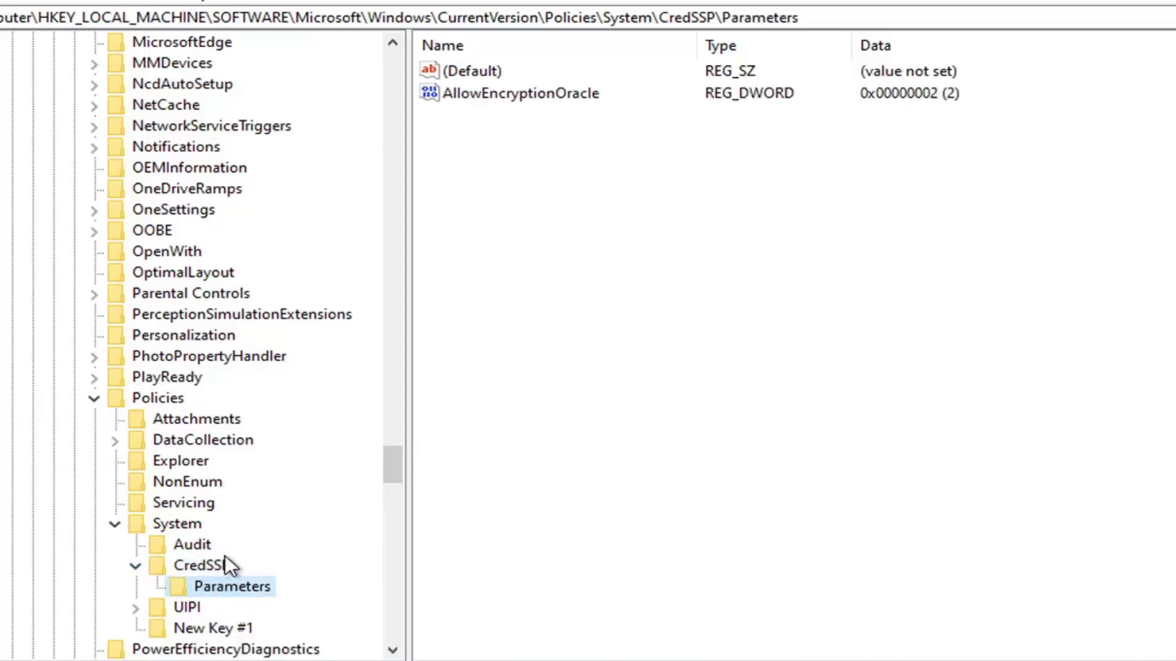
scroll(225, 557, "down", 1)
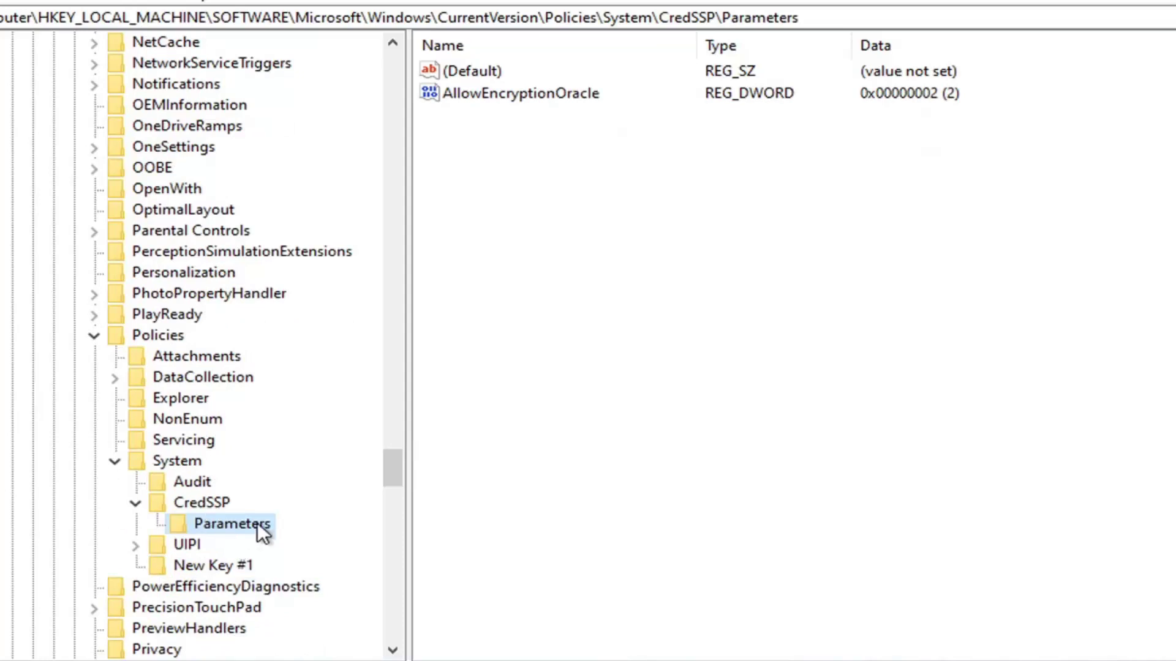
left_click(197, 501)
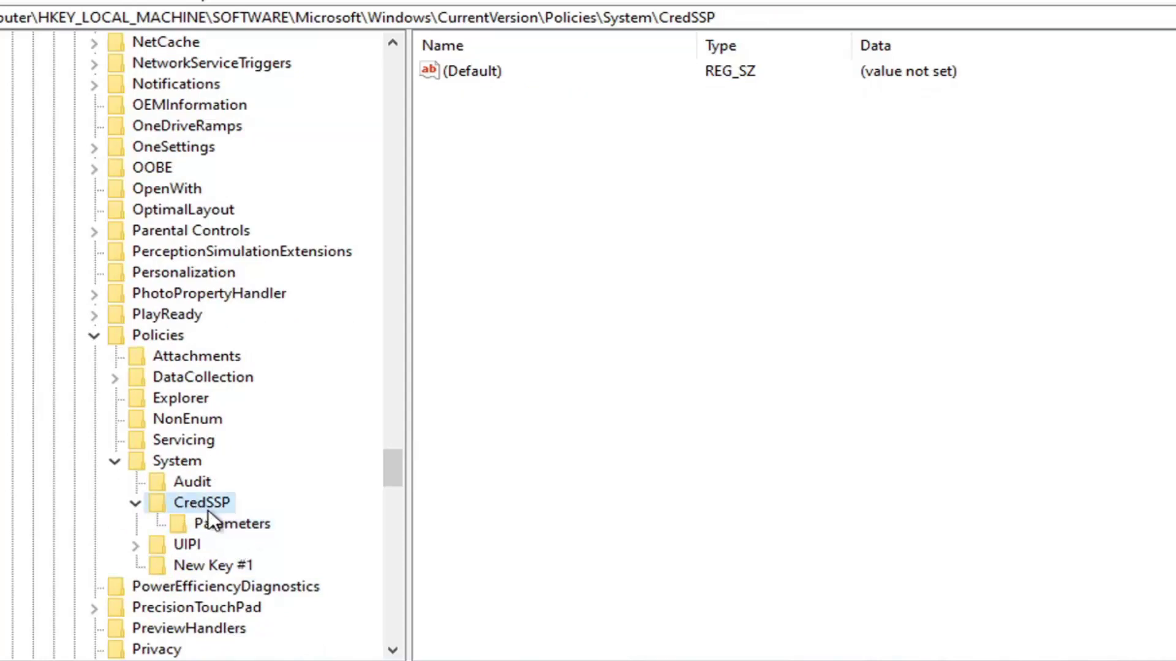
right_click(211, 502)
mouse_move(278, 552)
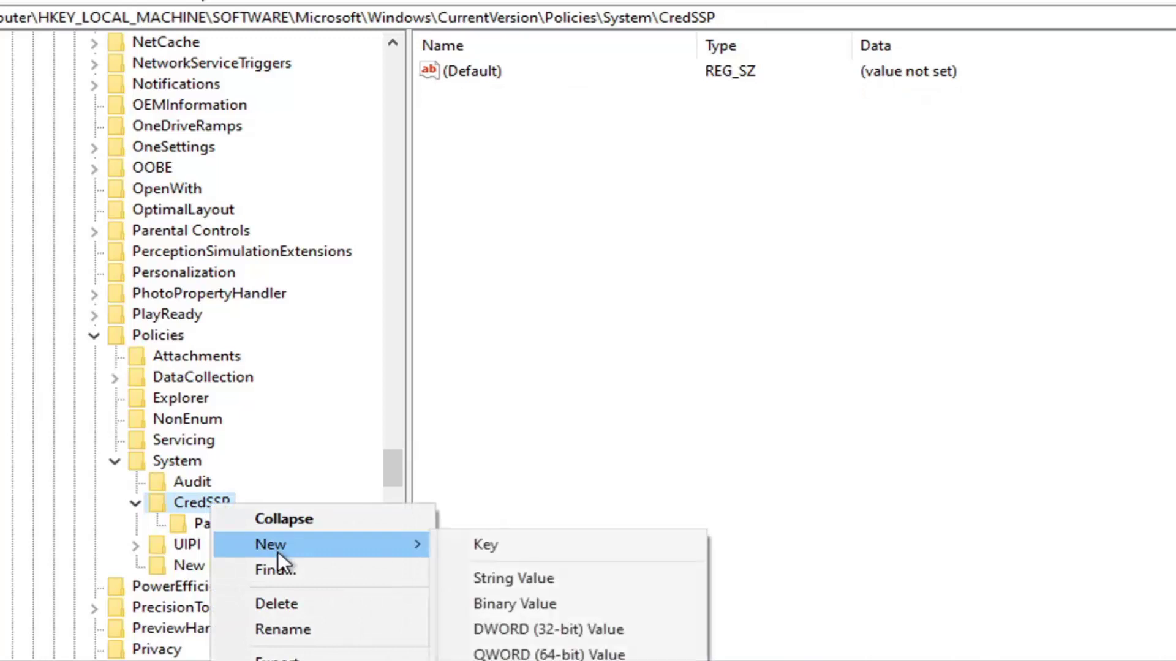
left_click(505, 475)
left_click(249, 526)
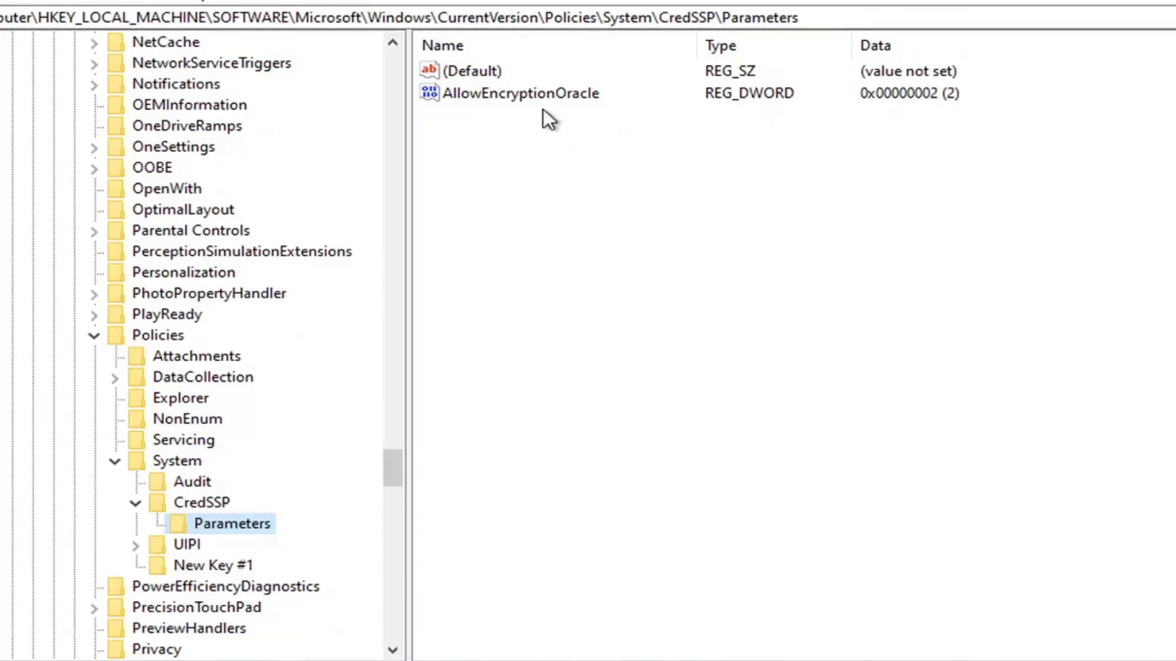
right_click(477, 147)
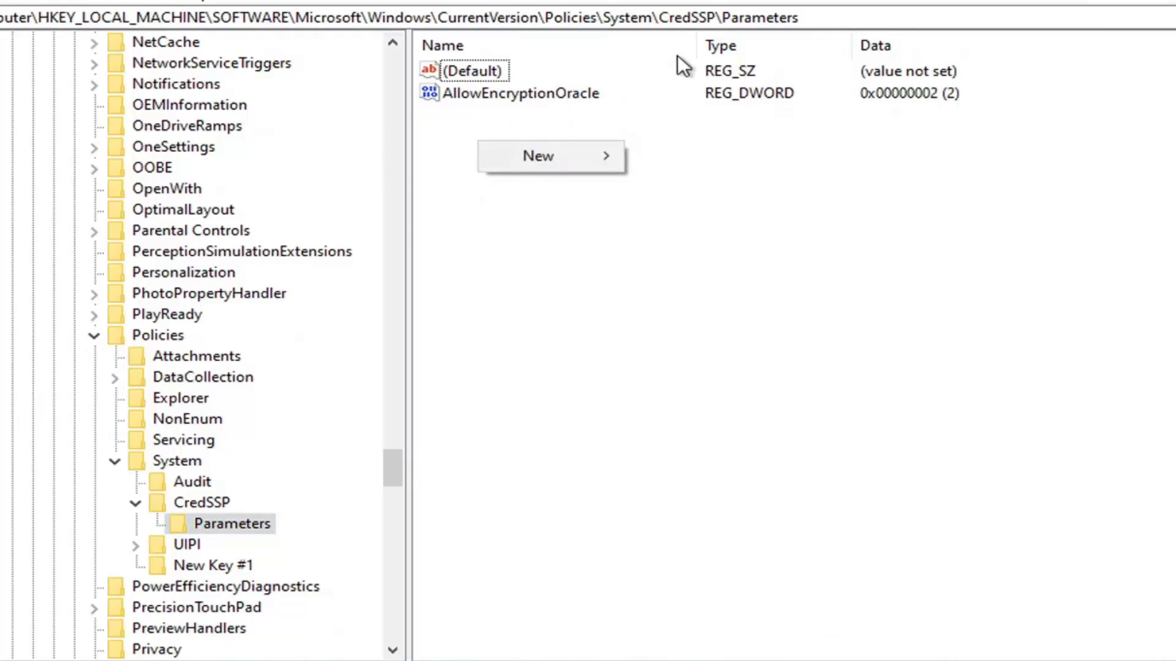
mouse_move(593, 146)
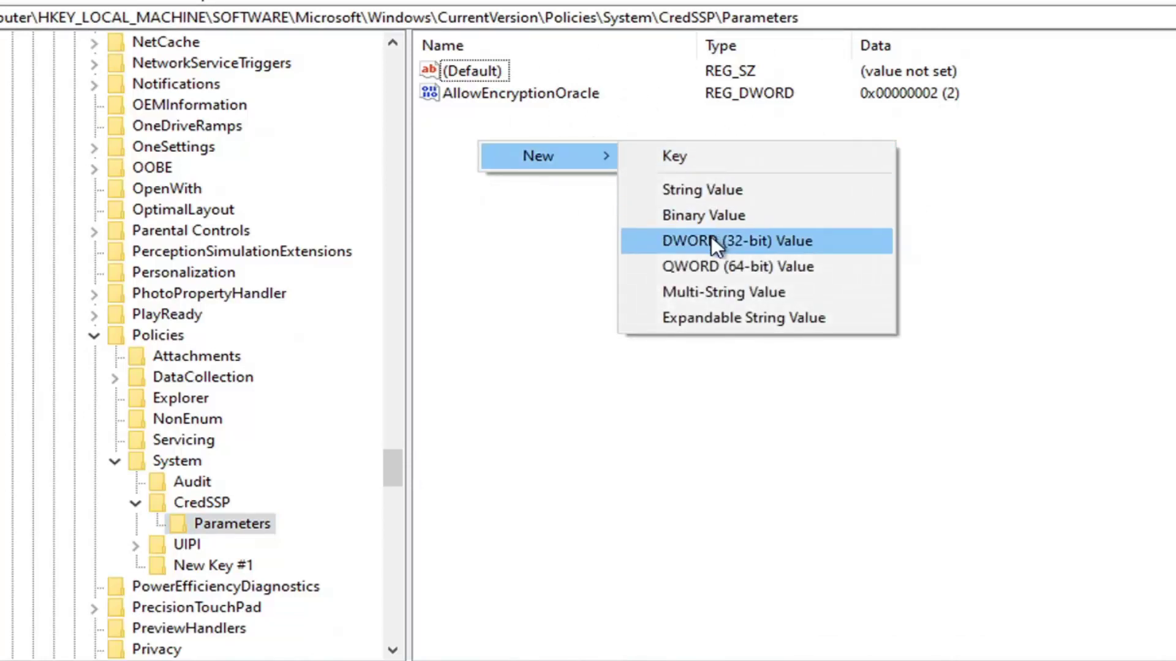
left_click(519, 94)
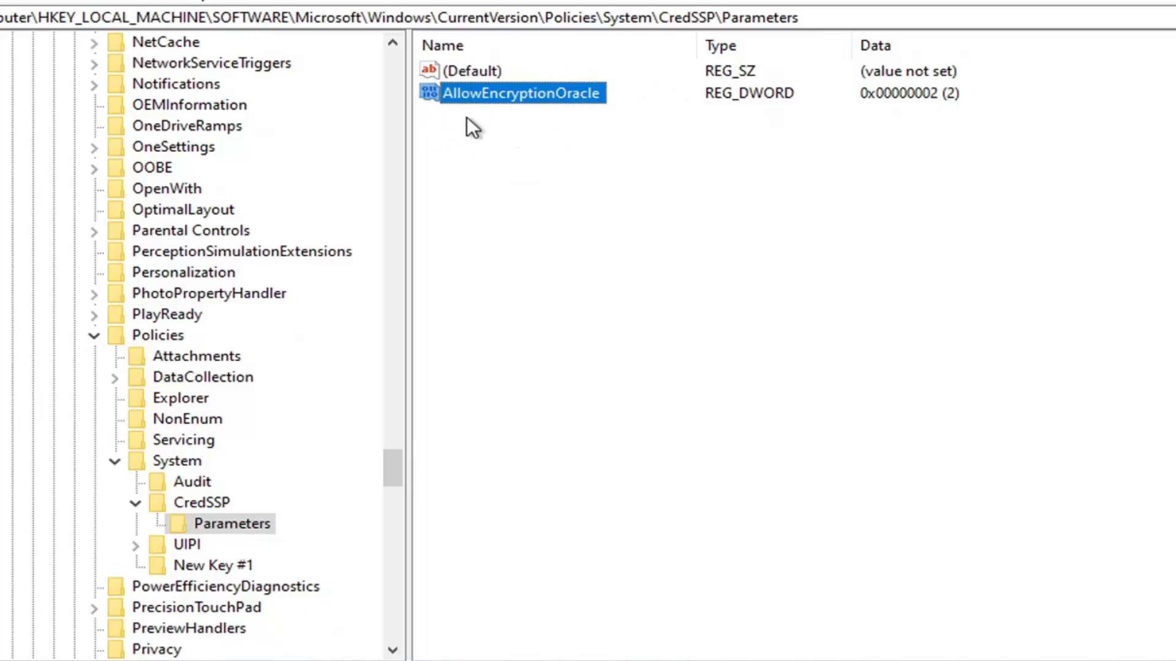
left_click(576, 169)
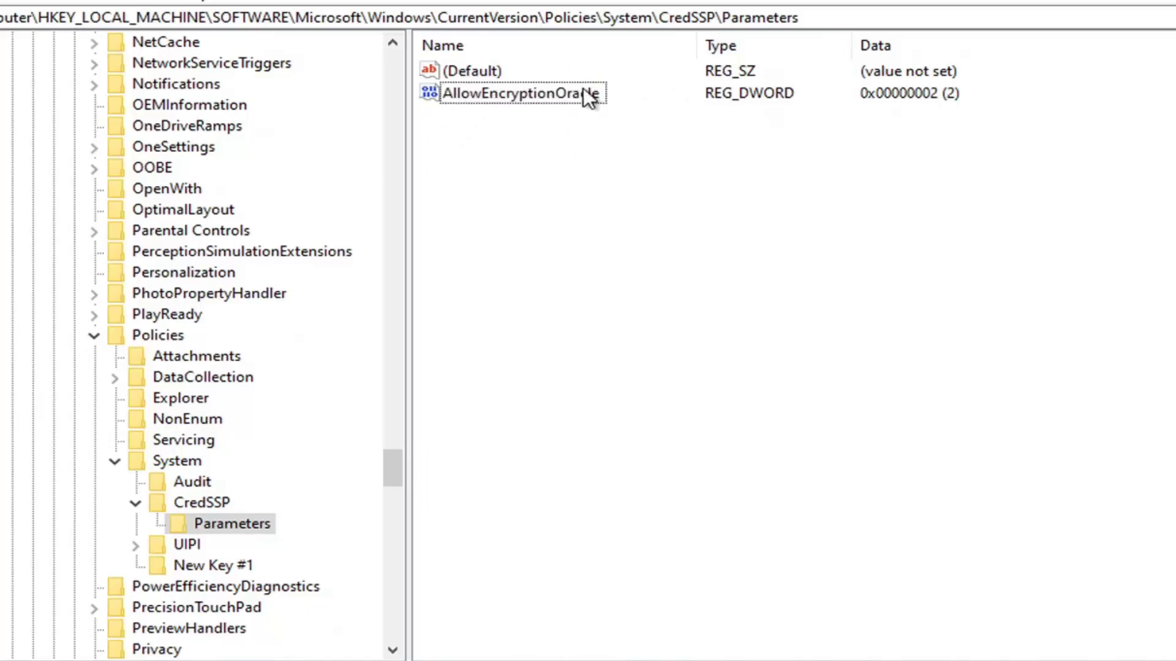
- Set the value data of the AllowEncryptionOracle DWORD in Parameters to 2 with hexadecimal base
double_click(502, 97)
type("2")
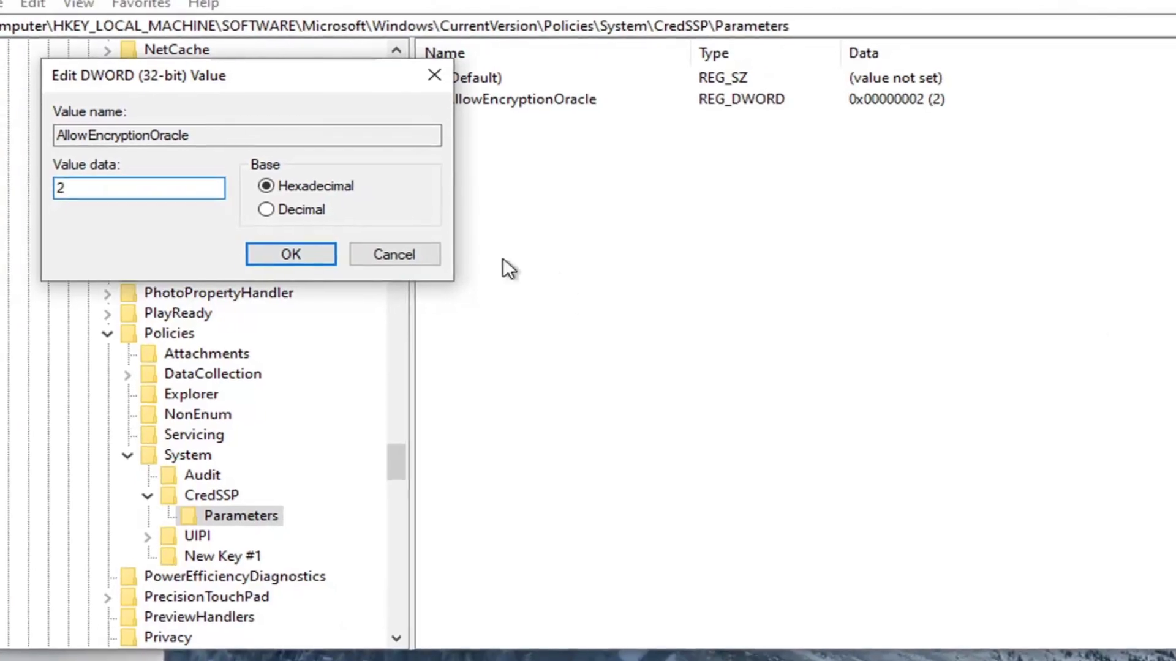
left_click(319, 257)
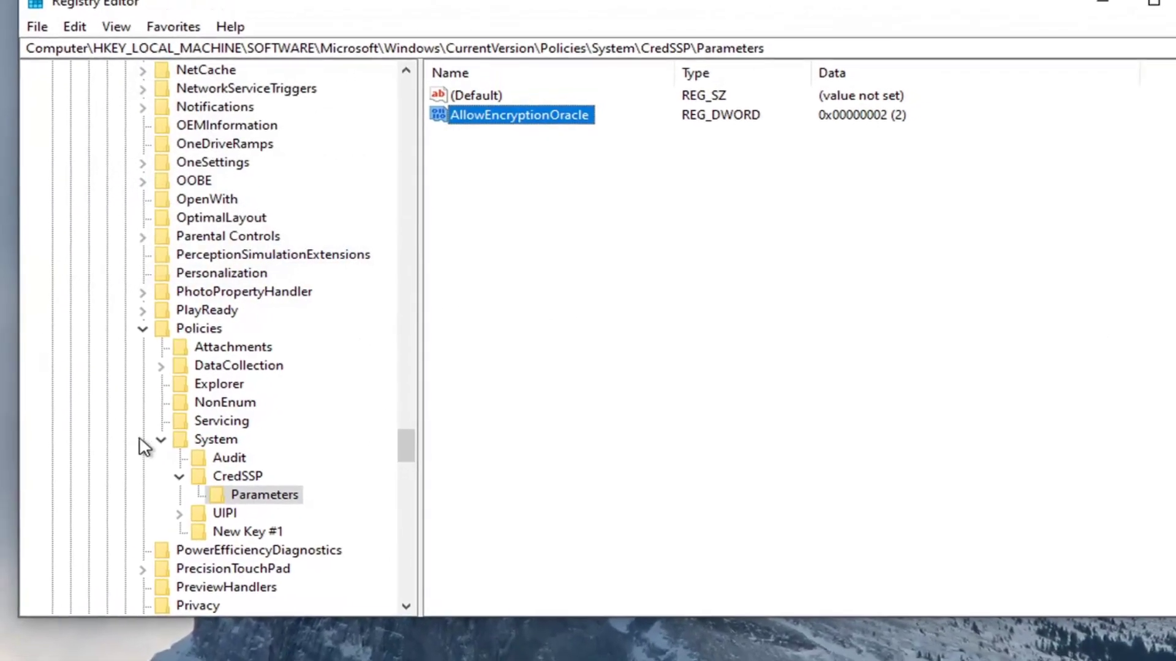
- Collapse the expanded registry keys back to the Computer root and close Registry Editor
left_click(127, 455)
left_click(154, 327)
scroll(380, 459, "up", 20)
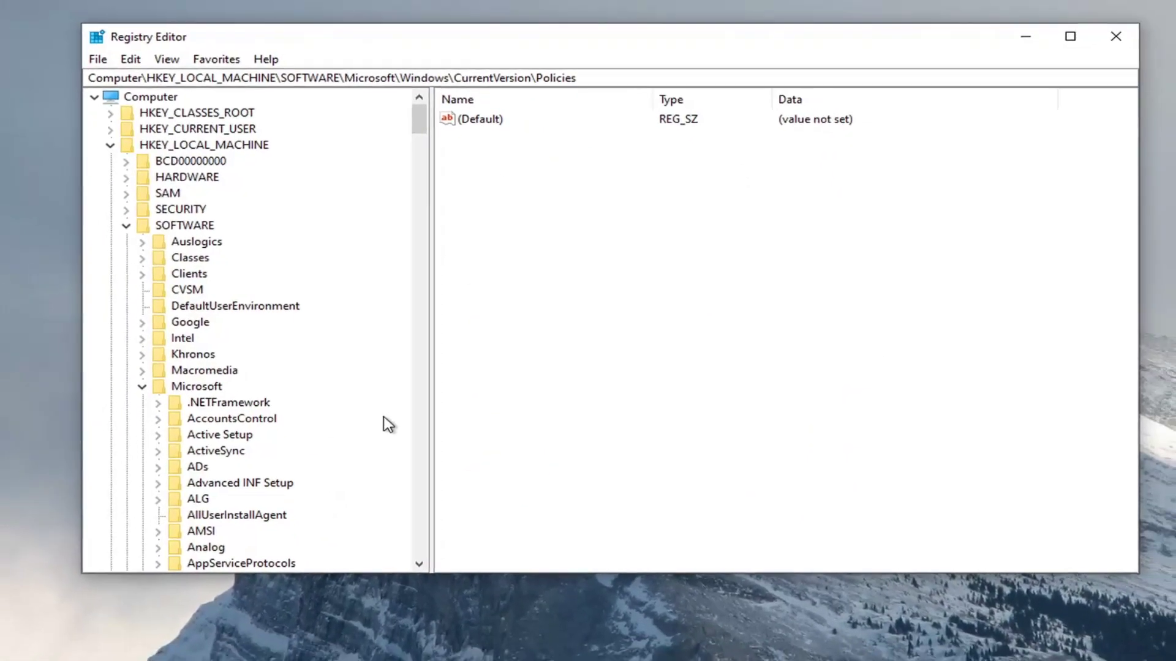
scroll(383, 460, "down", 1)
left_click(155, 336)
left_click(141, 180)
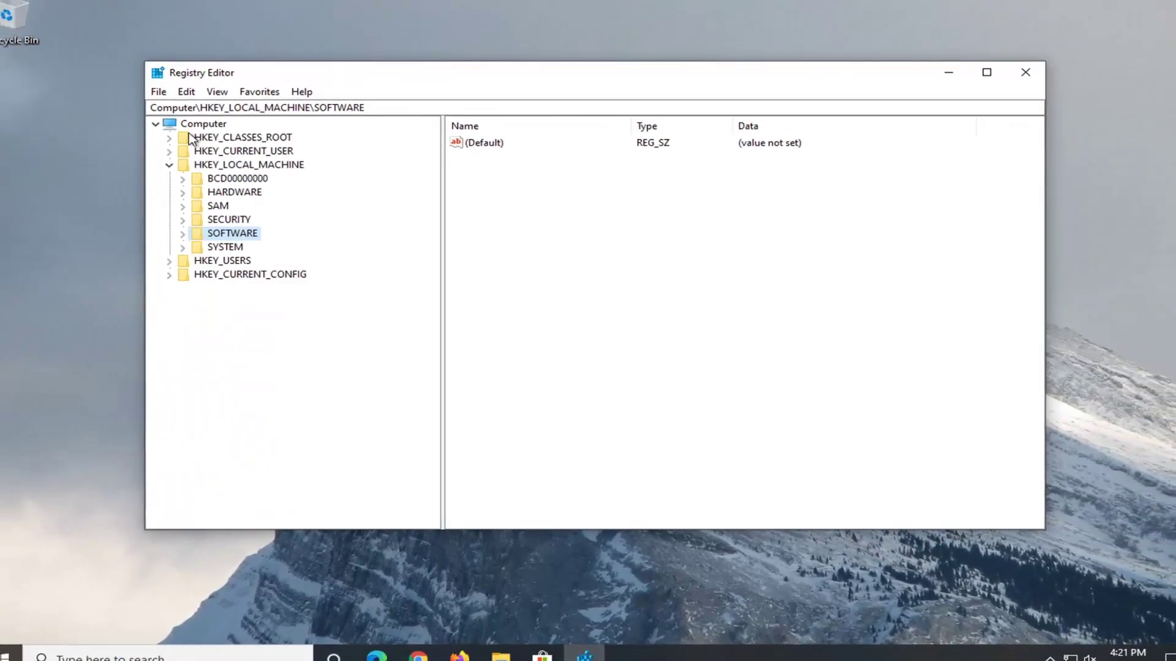
left_click(180, 169)
left_click(211, 130)
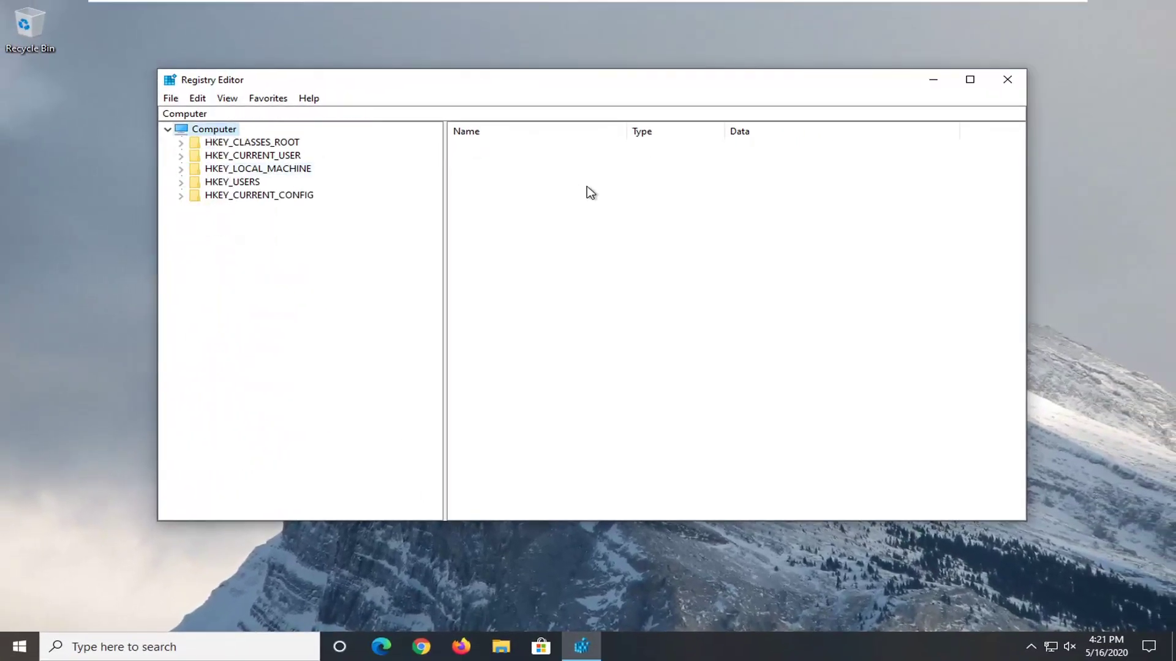
left_click(1021, 81)
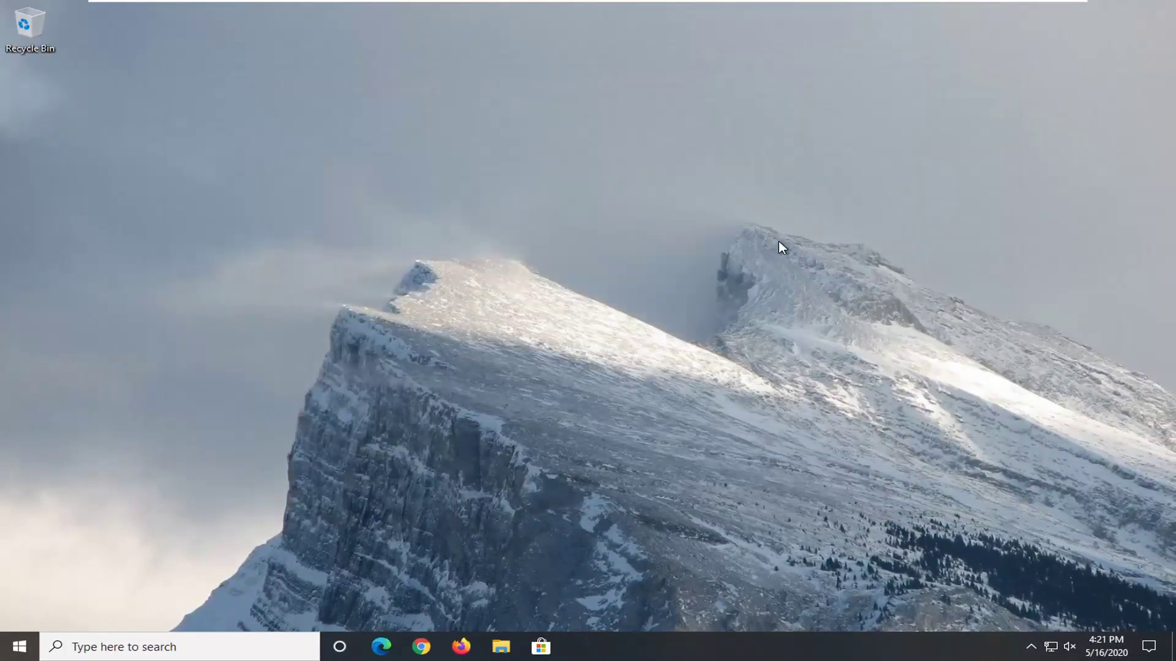